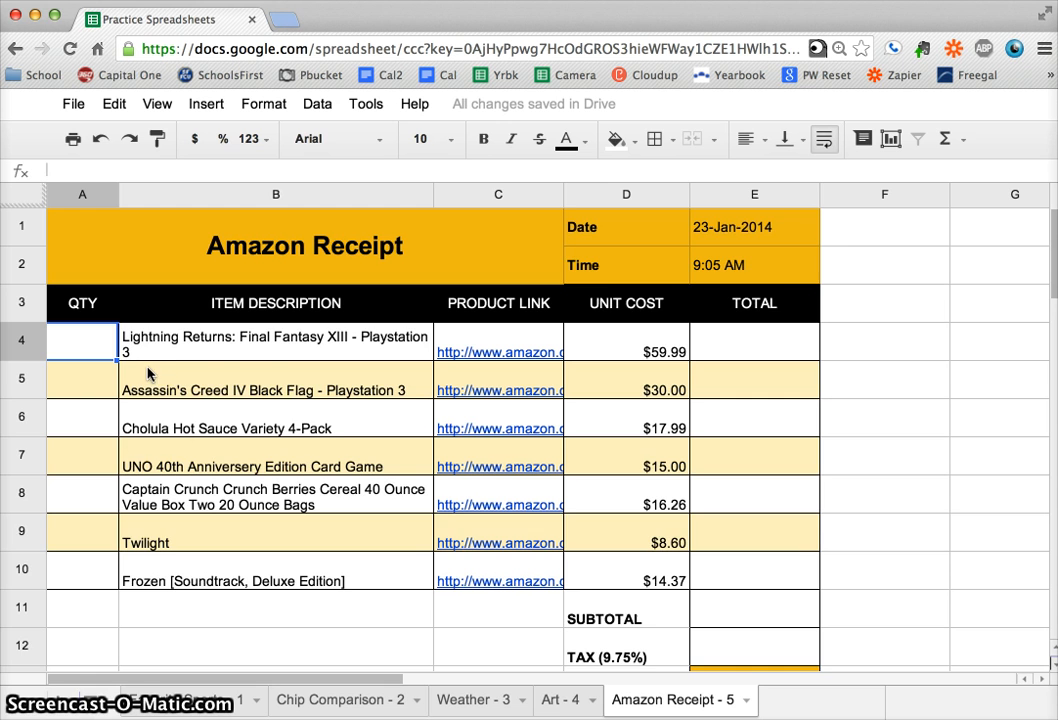
Review the Amazon Receipt's item descriptions along with its subtotal, tax and grand total rows
scroll(160, 440, down, 2)
click(170, 470)
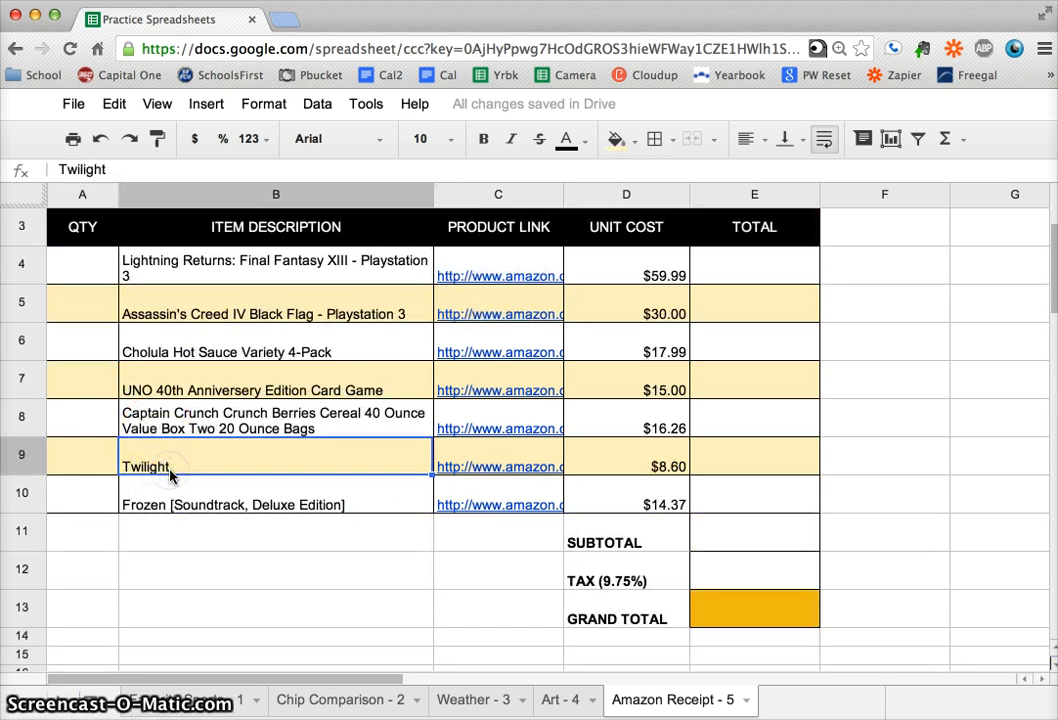
click(165, 489)
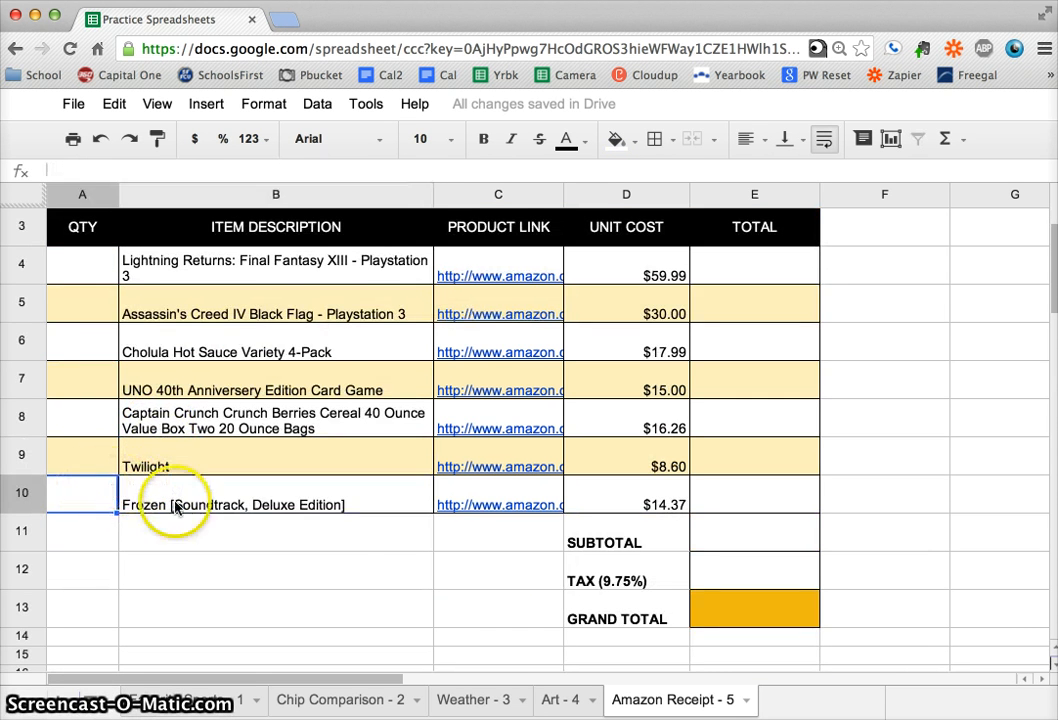
scroll(357, 543, down, 3)
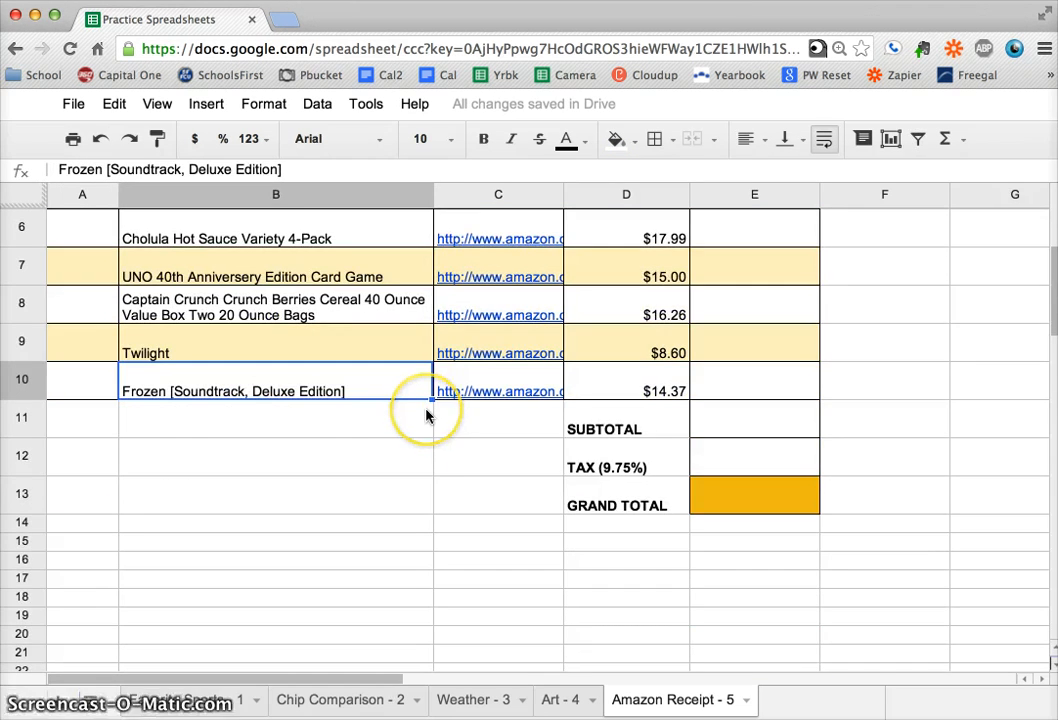
key(super+equal)
key(super+equal)
key(super+equal)
key(super+equal)
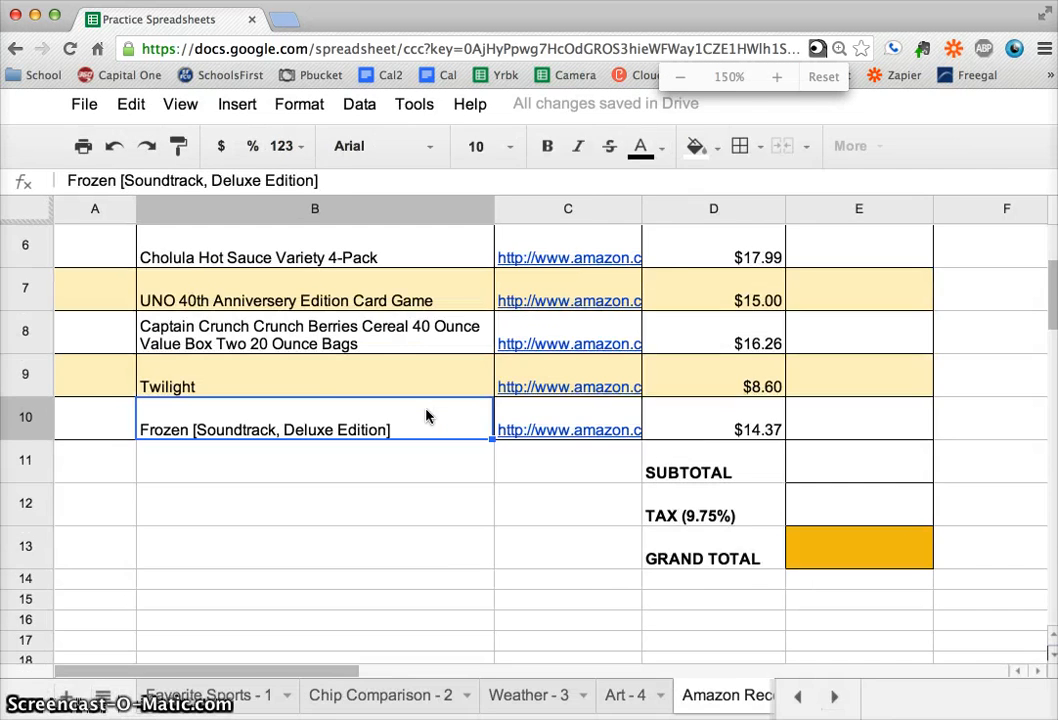
scroll(426, 415, down, 3)
scroll(426, 415, right, 6)
scroll(426, 415, left, 6)
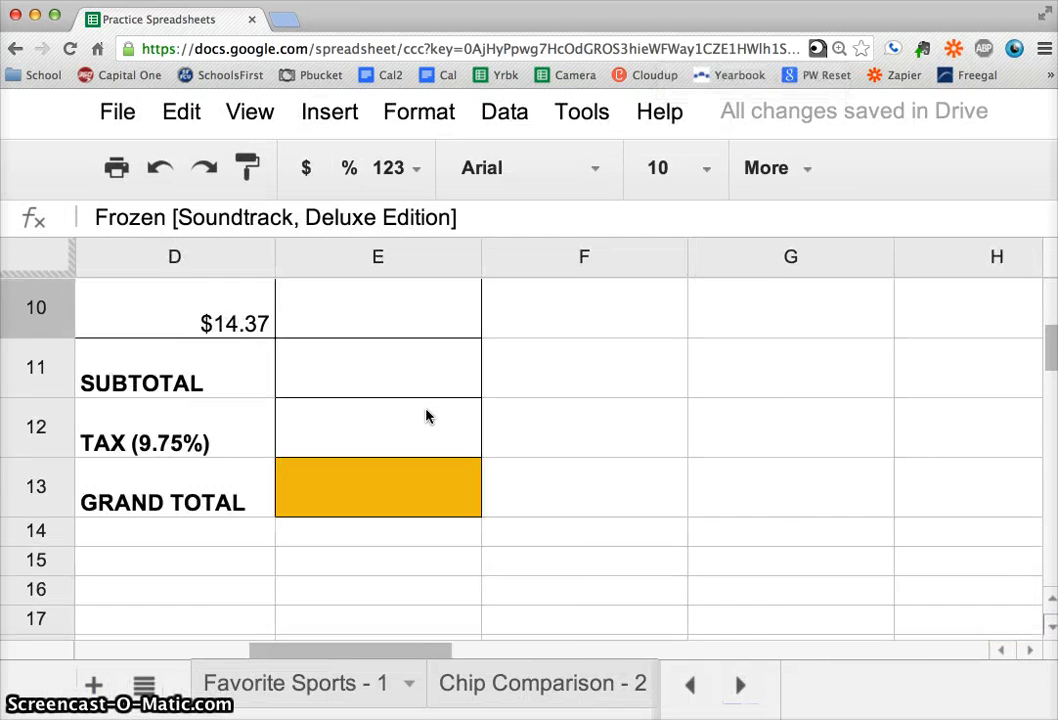
scroll(426, 415, up, 4)
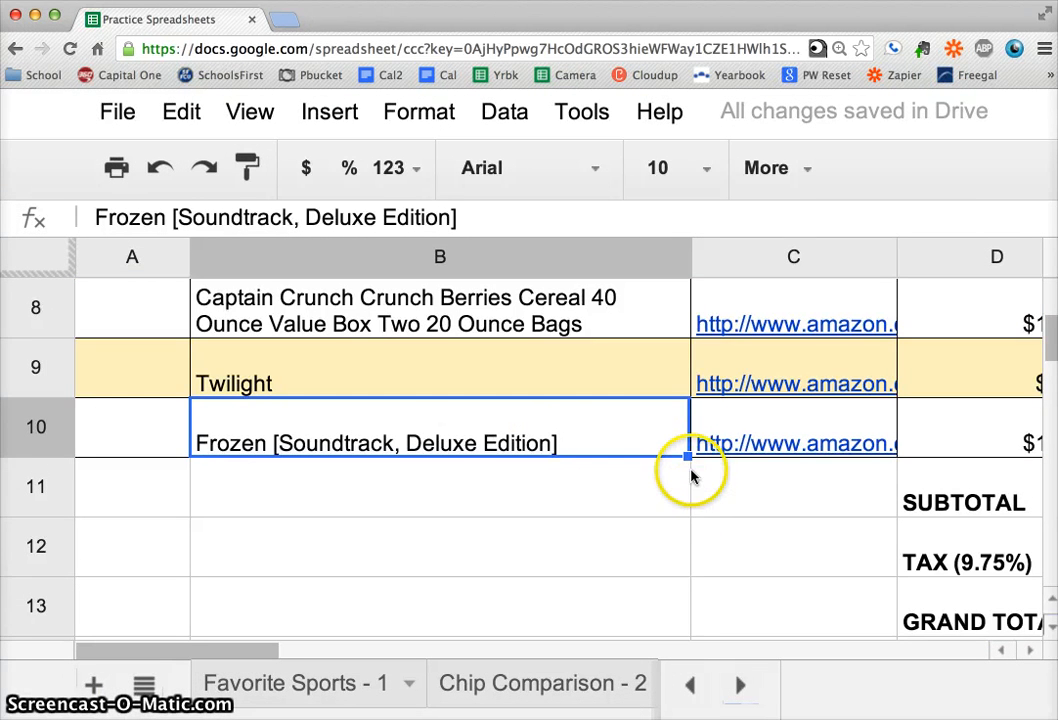
Fill the Frozen [Soundtrack, Deluxe Edition] description from cell B10 down the column through B21
click(392, 376)
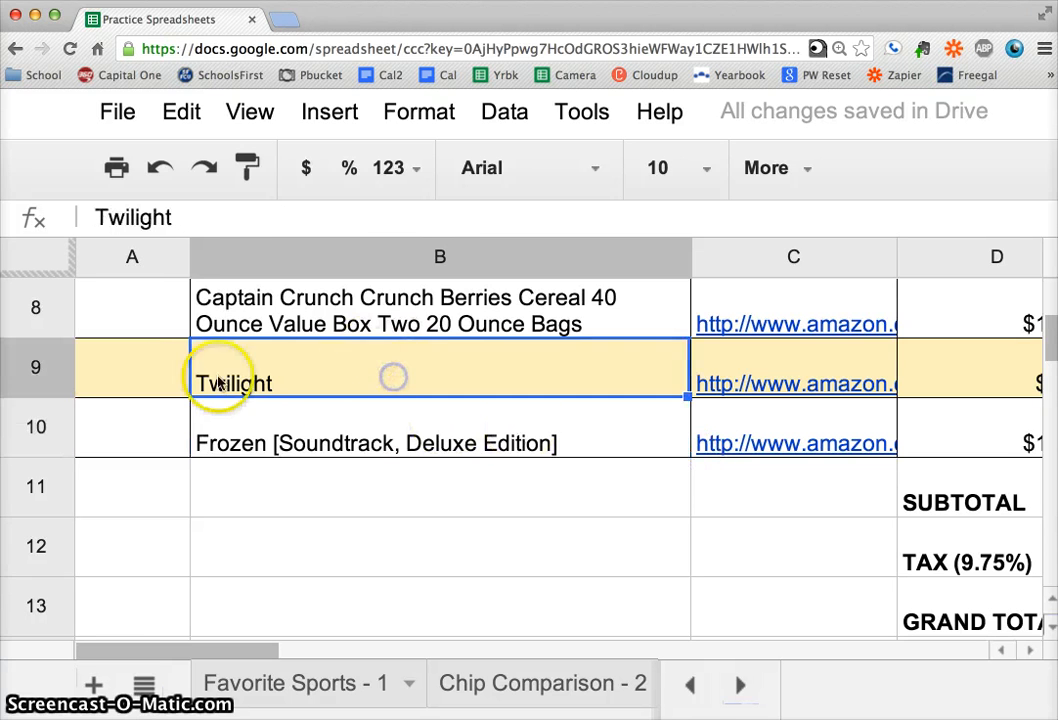
click(300, 443)
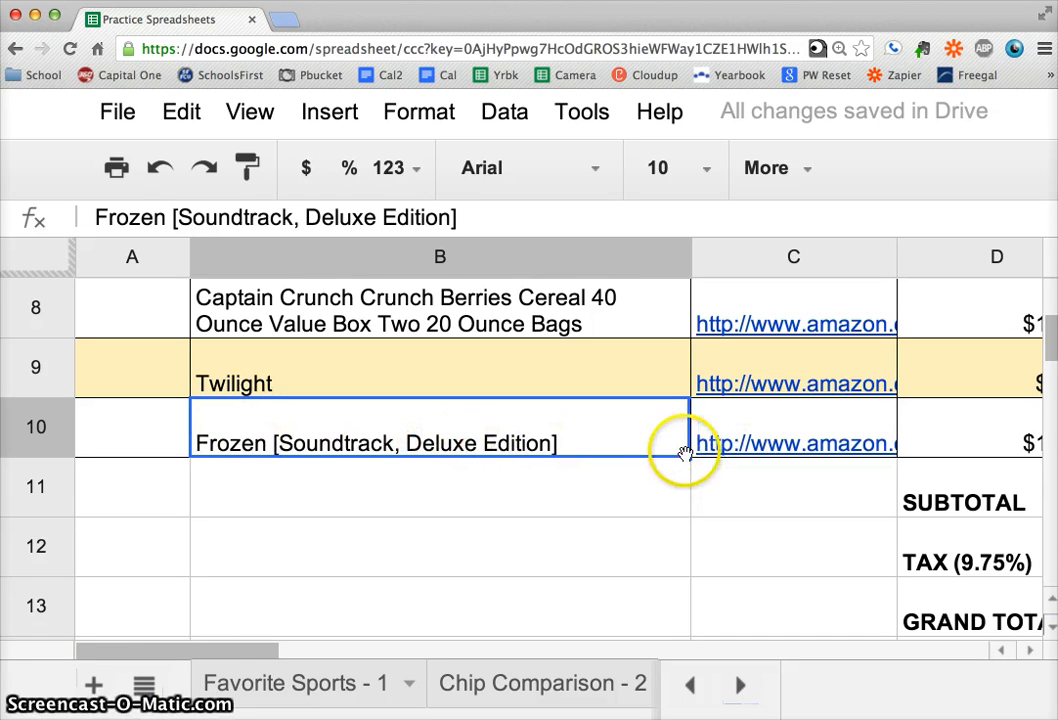
scroll(687, 455, down, 2)
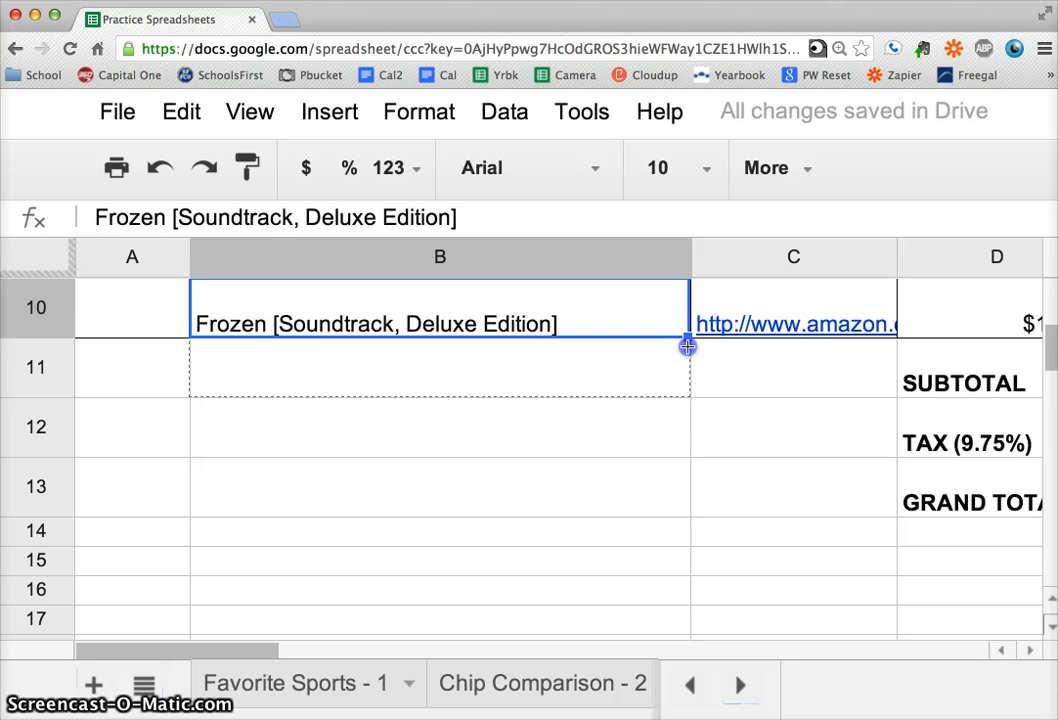
drag(671, 546, 671, 548)
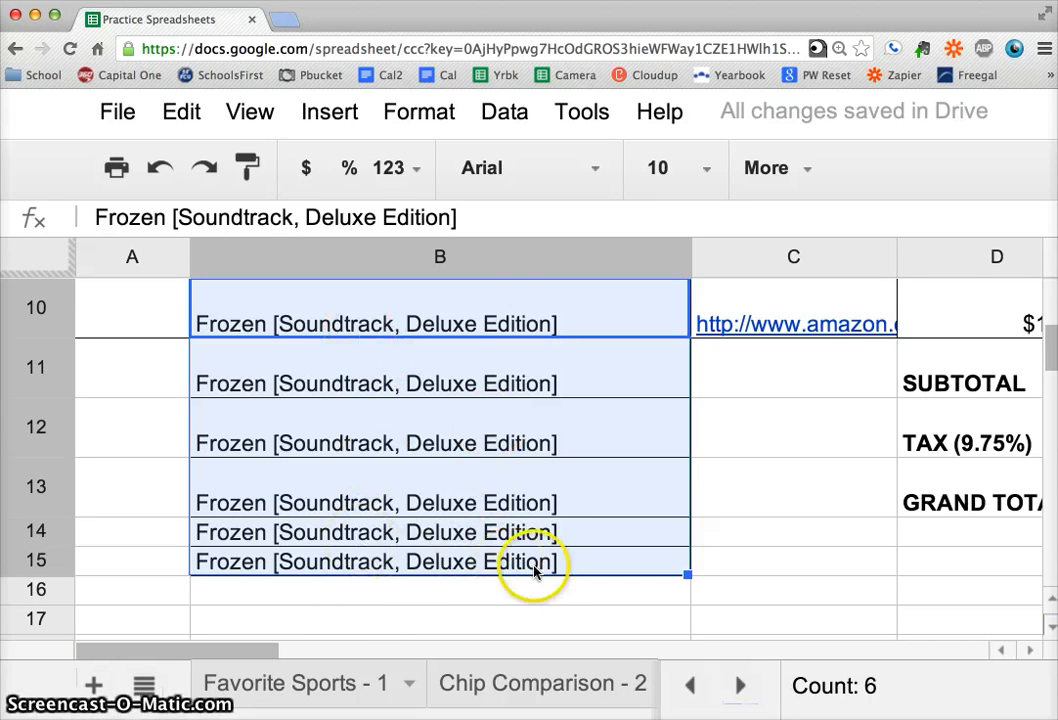
scroll(565, 597, down, 3)
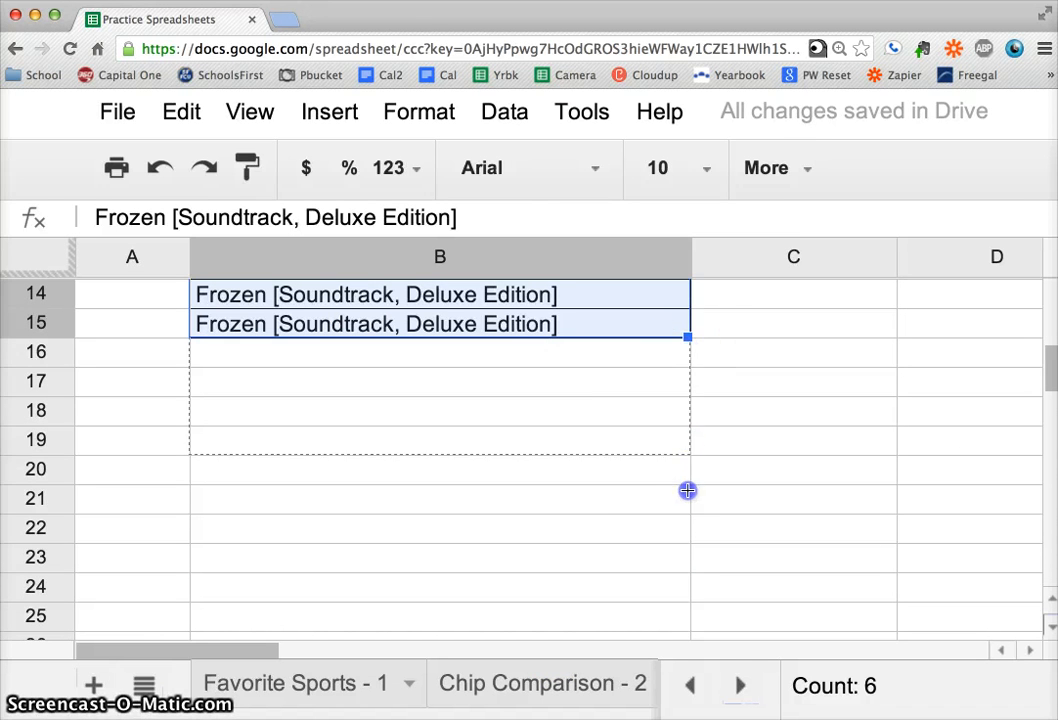
drag(687, 490, 687, 491)
Fill the Frozen soundtrack description from B21 across row 21 through column E
click(514, 505)
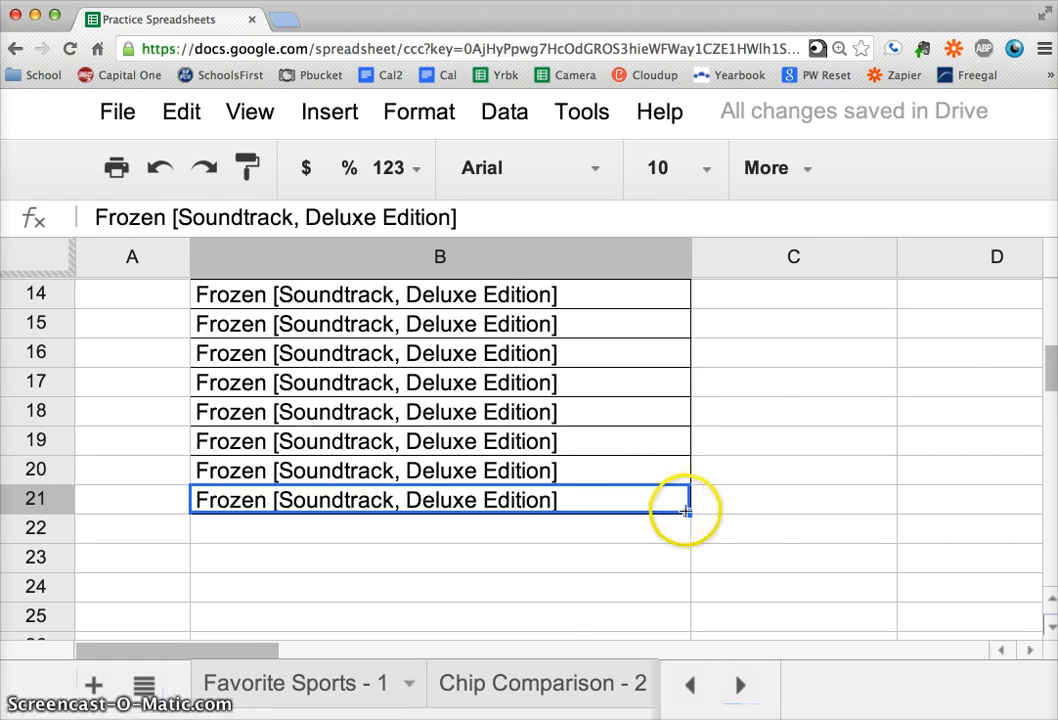
scroll(685, 508, right, 1)
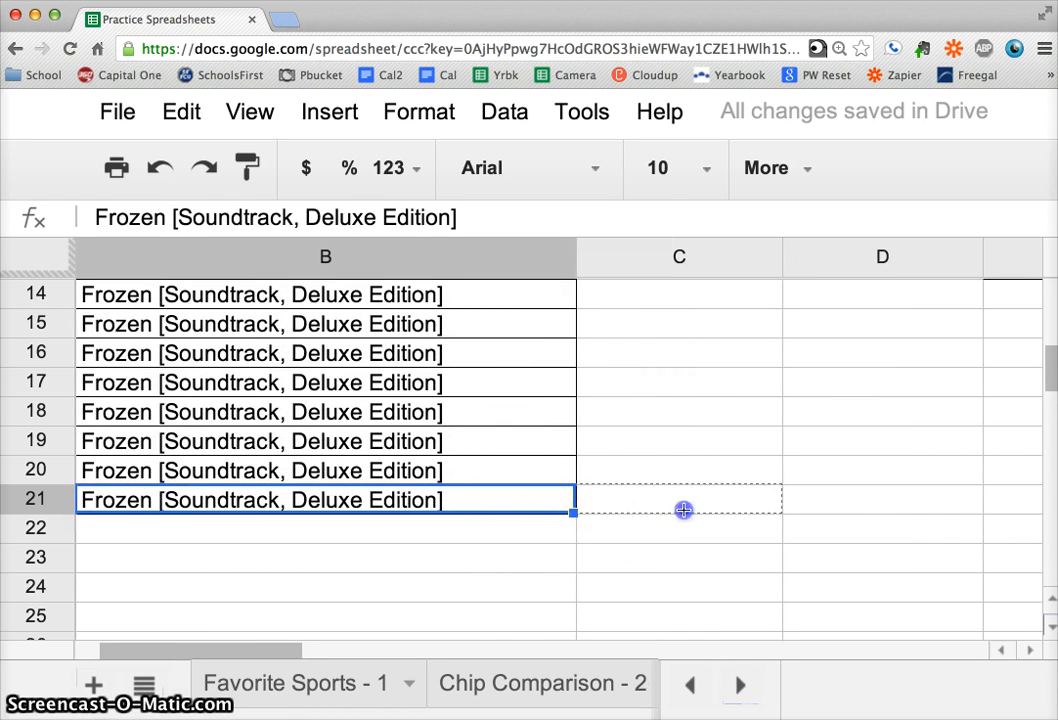
drag(990, 505, 990, 505)
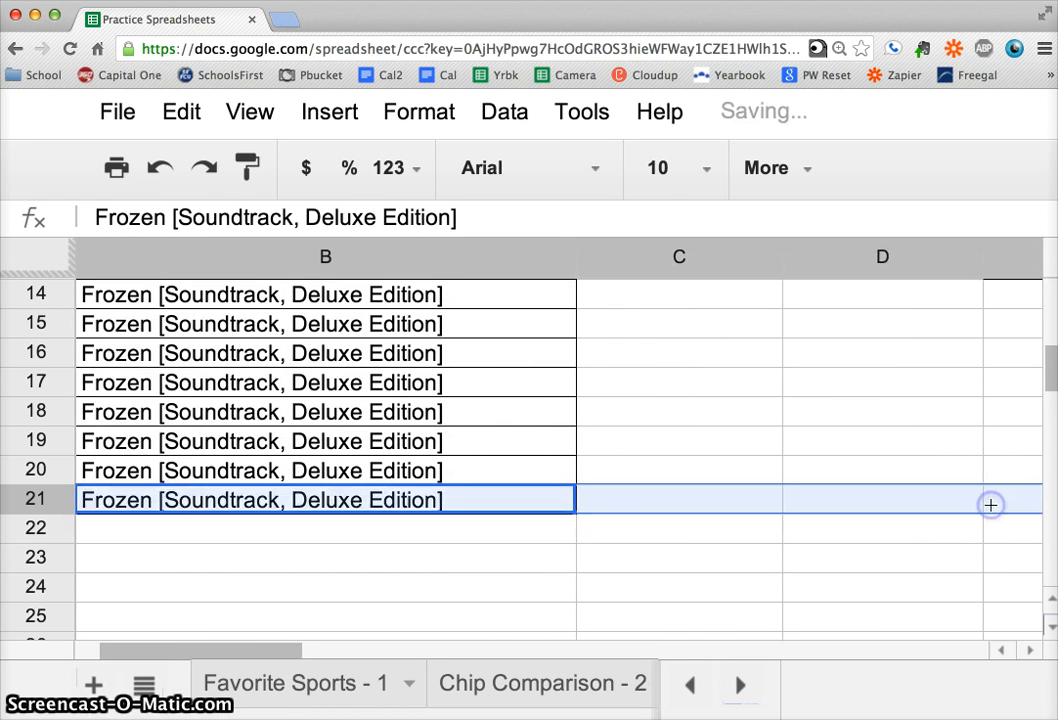
Fill the Frozen soundtrack description from D21 upward through D16
click(896, 503)
scroll(583, 548, right, 1)
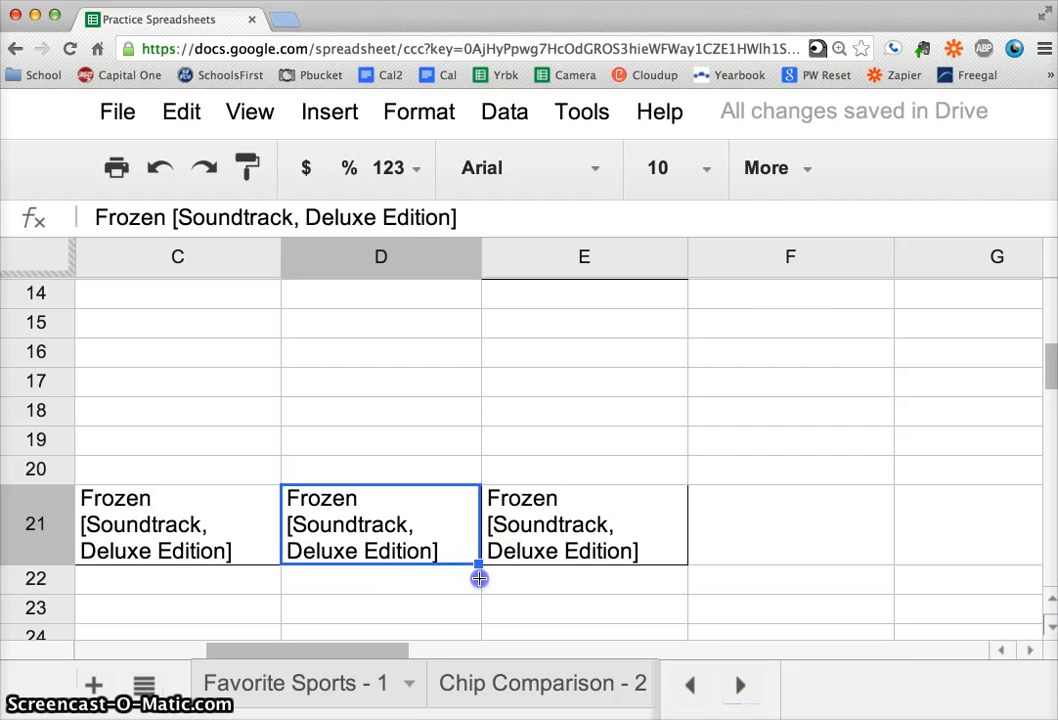
drag(475, 381, 463, 354)
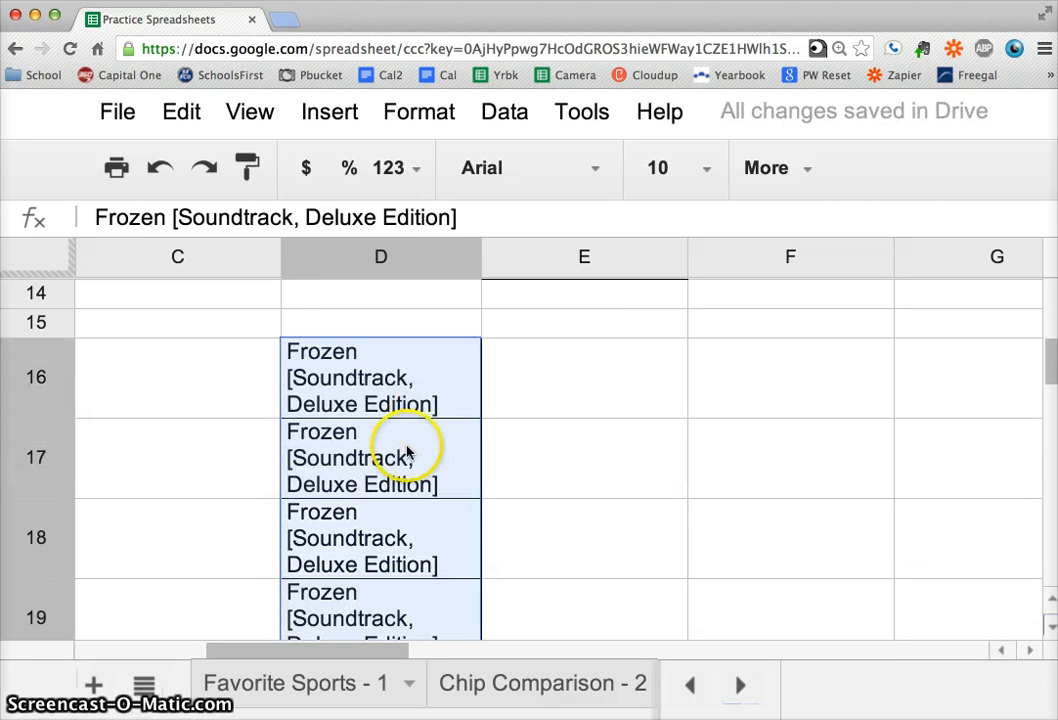
Extend the Frozen soundtrack description in column B from B21 down through B30
key(ctrl+minus)
key(ctrl+minus)
key(ctrl+minus)
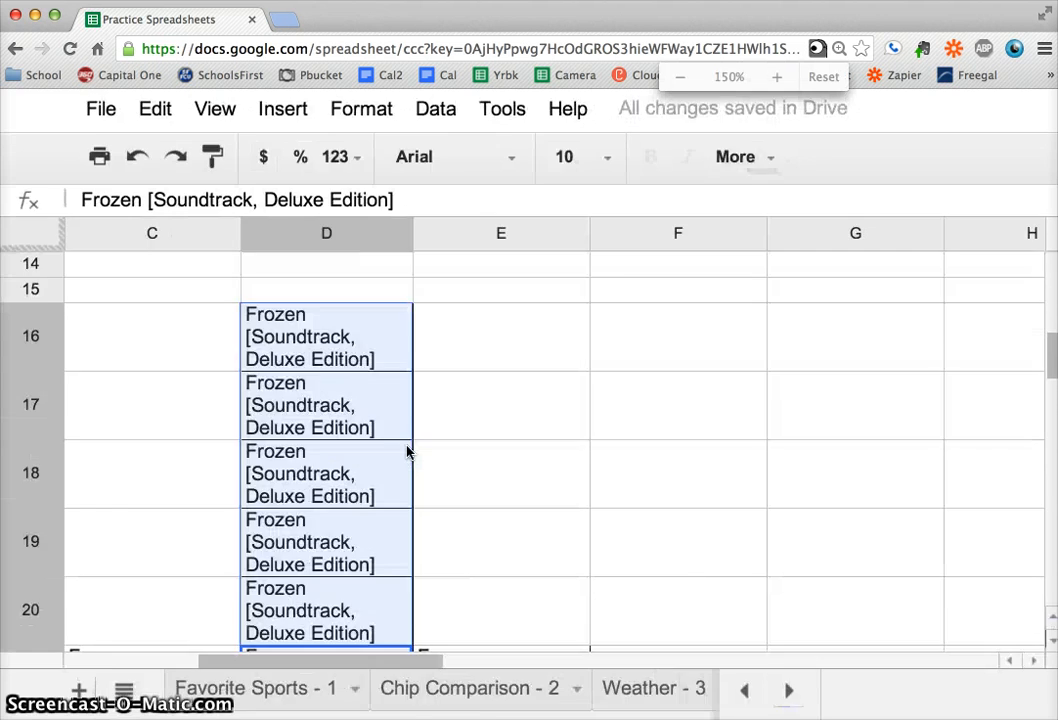
scroll(406, 453, left, 5)
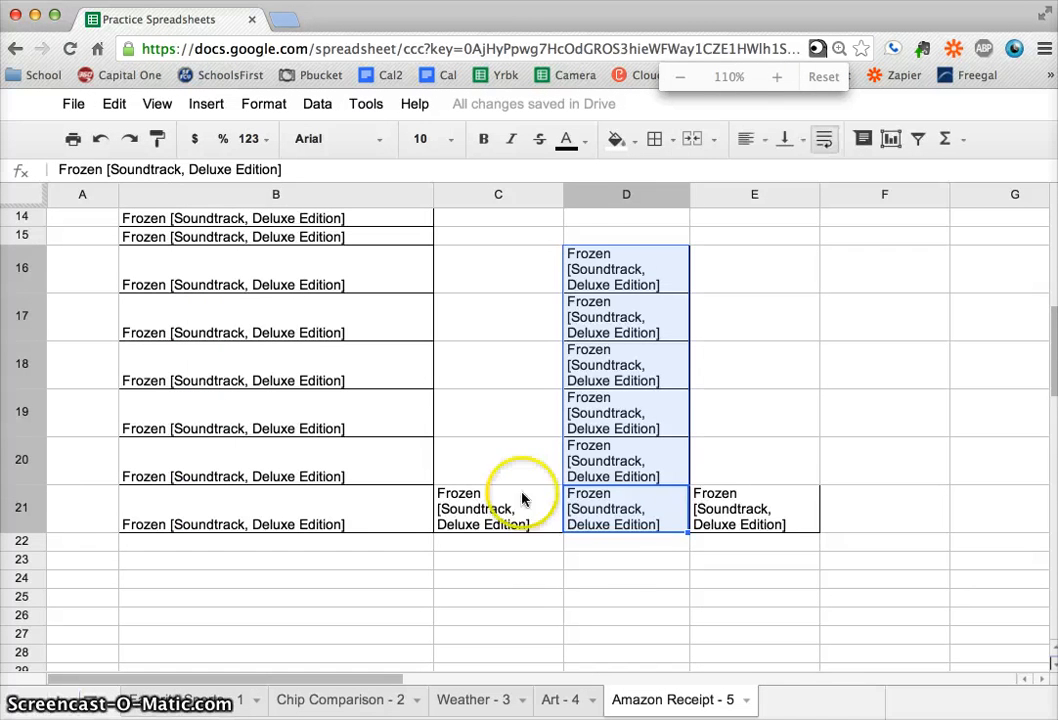
click(404, 509)
scroll(430, 533, down, 2)
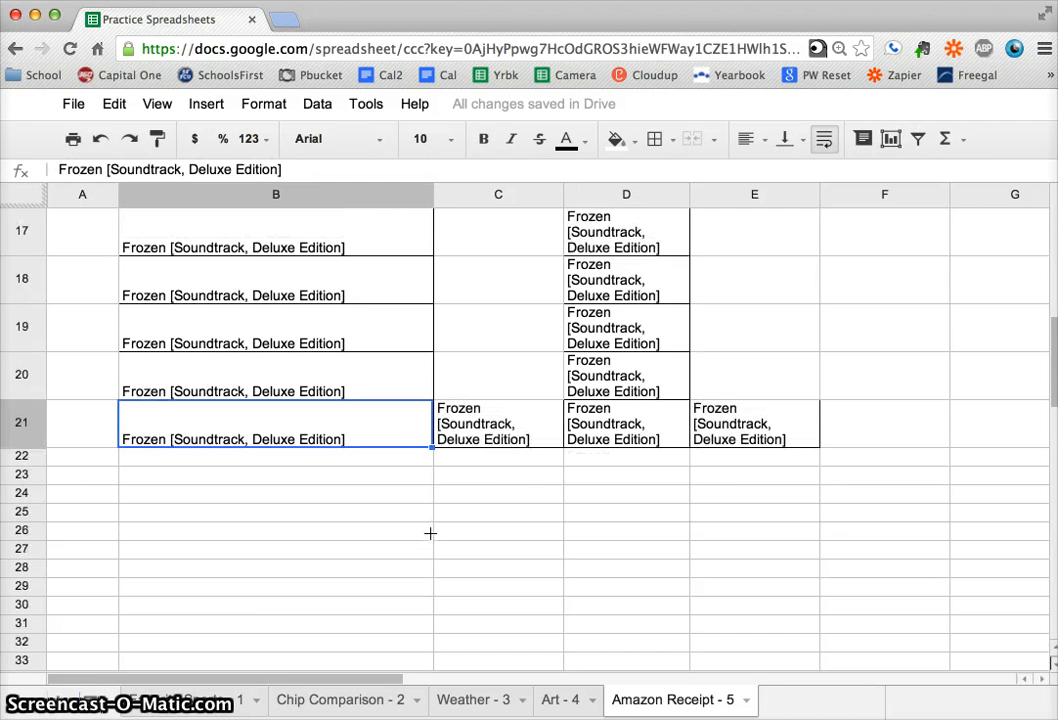
drag(432, 447, 423, 605)
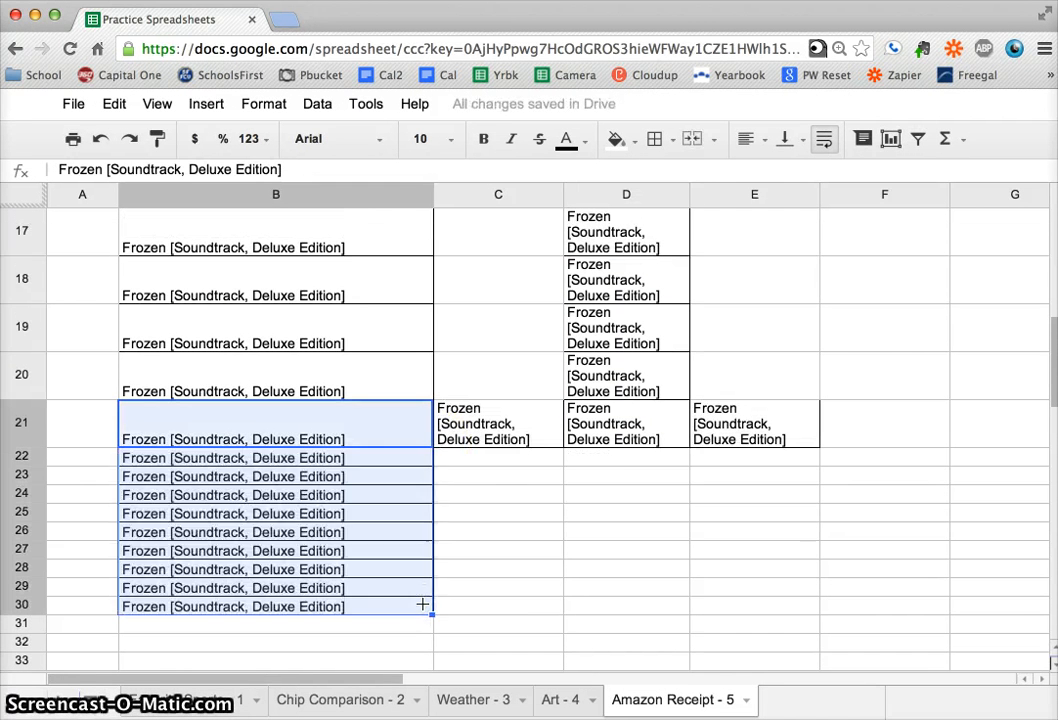
Fill the Frozen soundtrack description from B29 across to E29, and fill E29 upward through E25
click(400, 588)
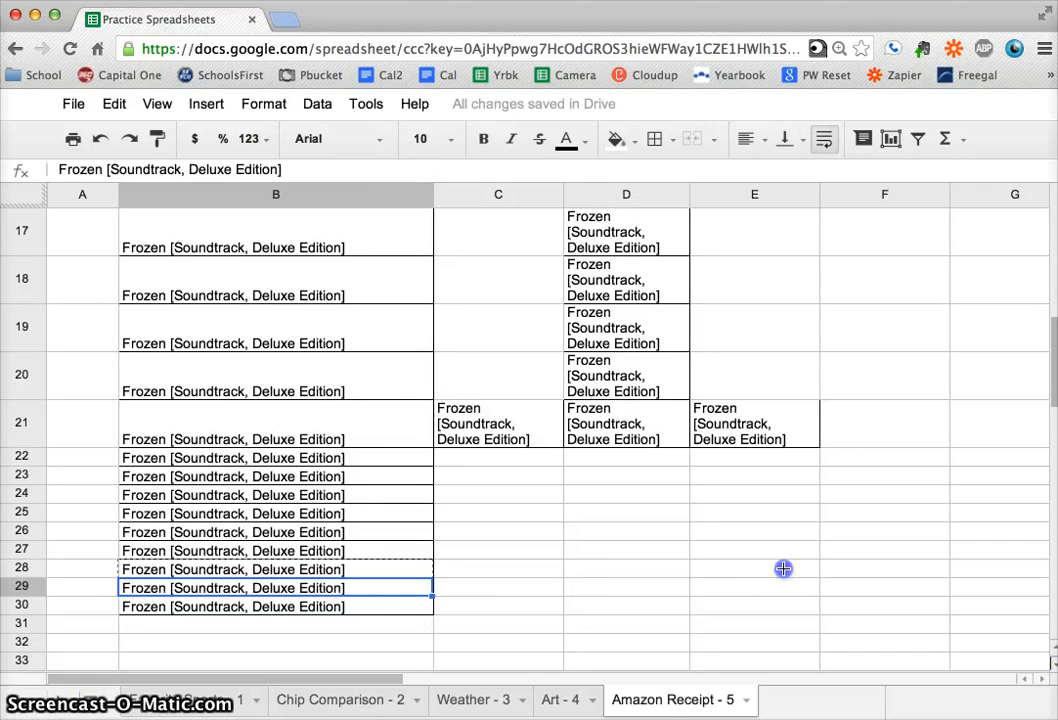
drag(780, 585, 779, 584)
click(763, 602)
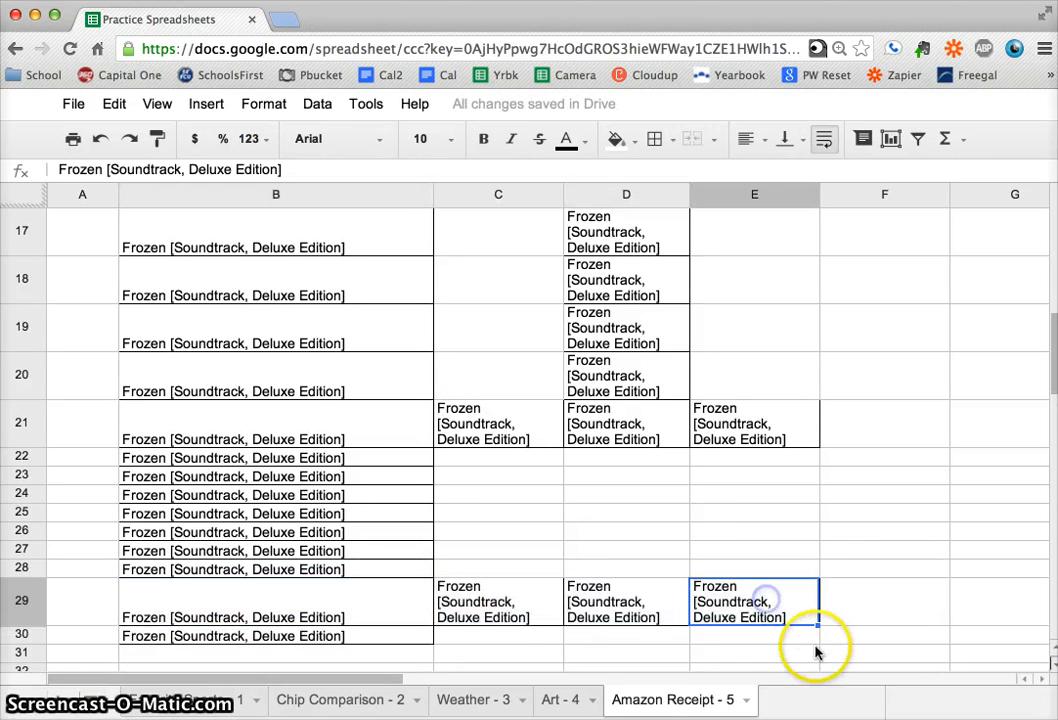
drag(808, 515, 808, 512)
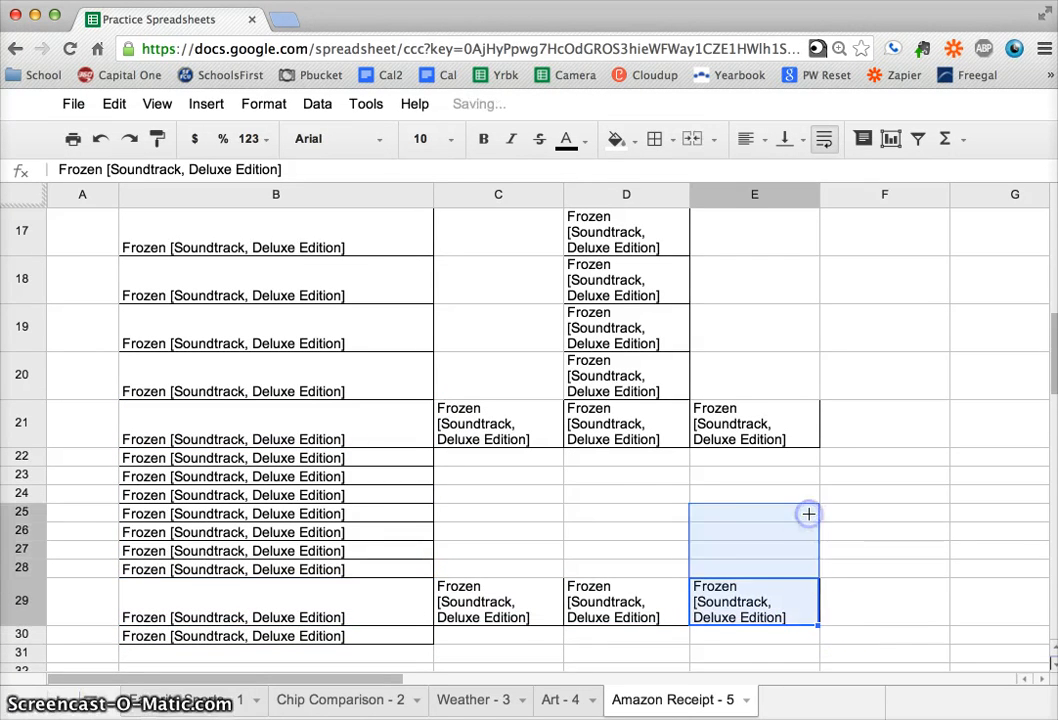
Clear the duplicated Frozen soundtrack descriptions from columns B and C, starting at row 11
scroll(610, 548, down, 2)
scroll(610, 545, up, 3)
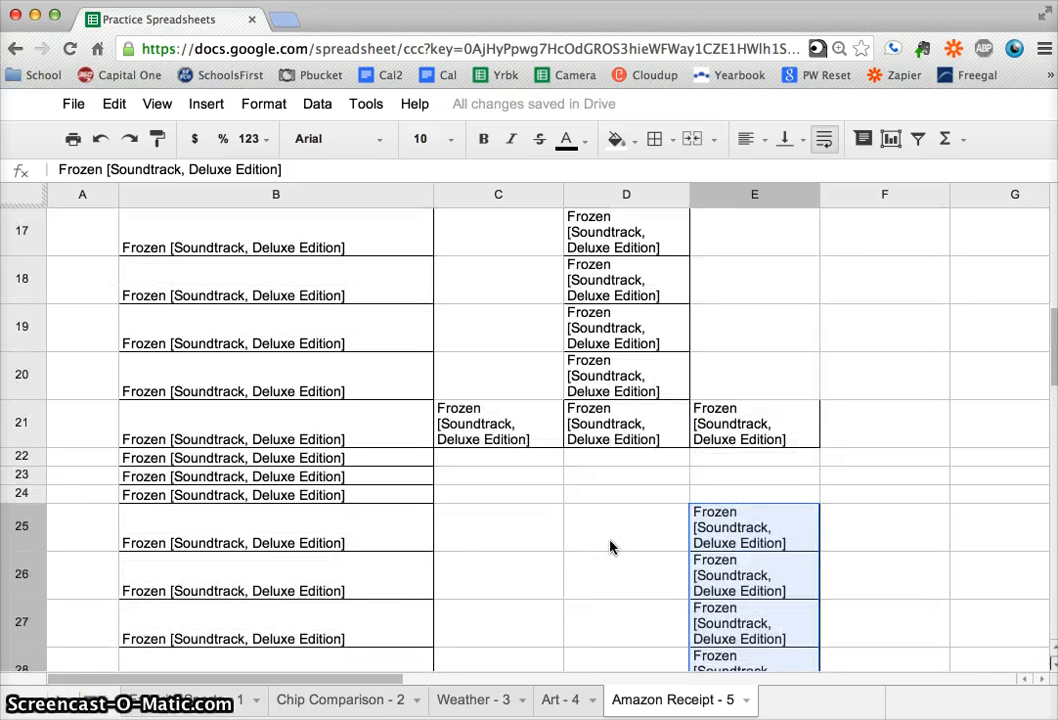
scroll(610, 545, up, 3)
scroll(205, 300, up, 4)
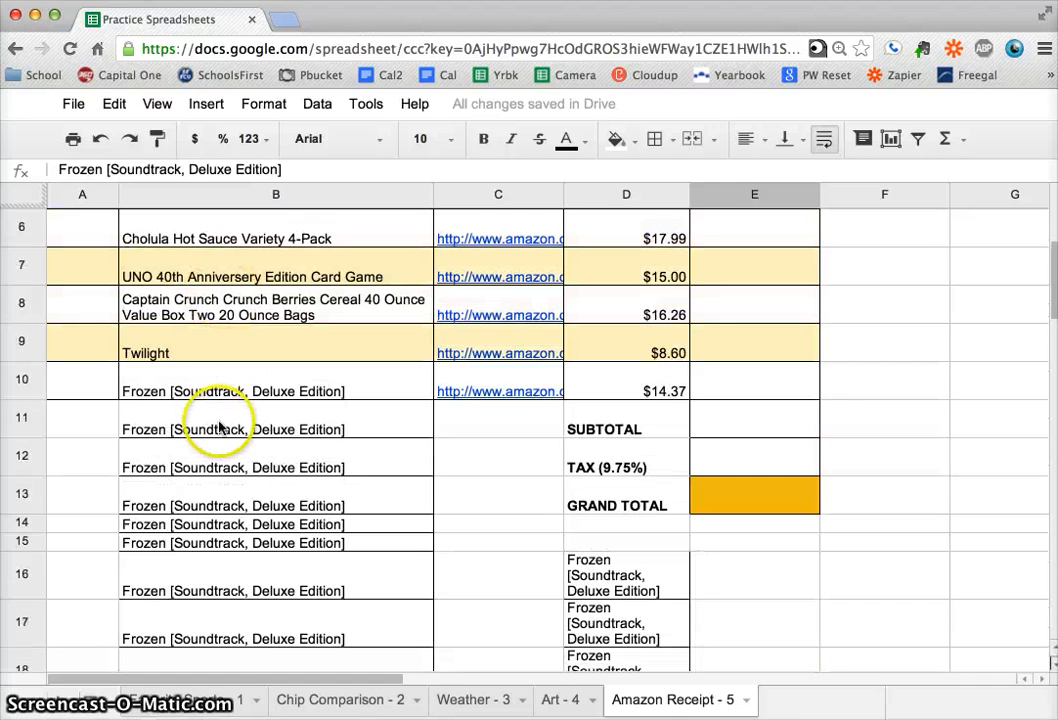
drag(218, 425, 459, 493)
scroll(459, 493, up, 12)
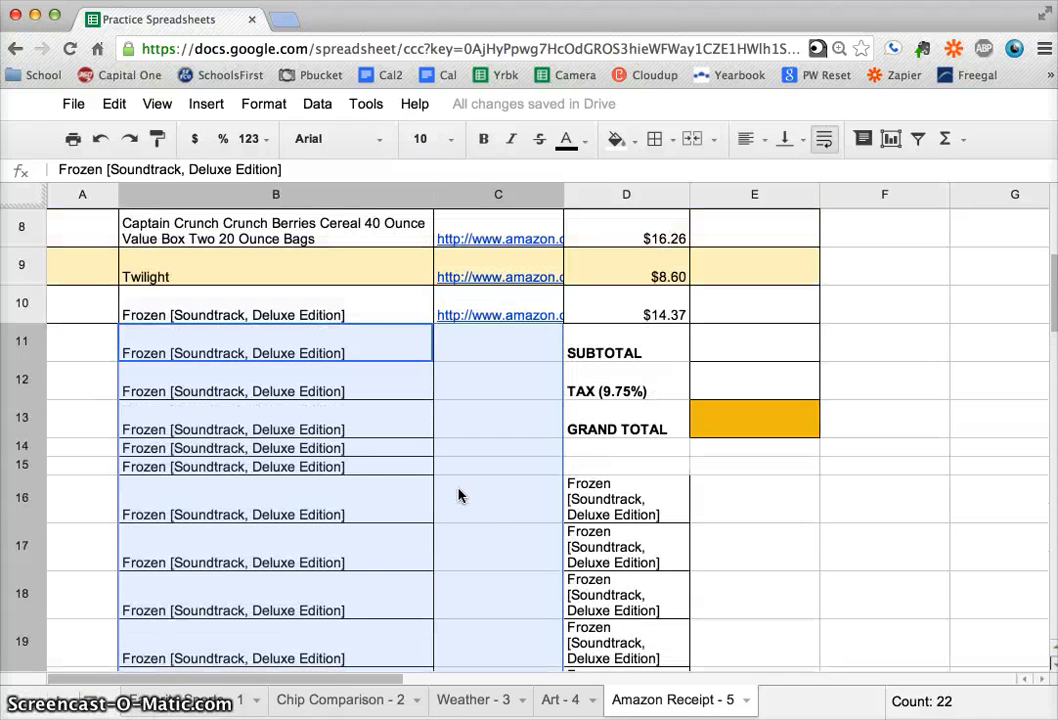
key(Delete)
Clear the duplicated Frozen soundtrack description from cell D29
click(592, 462)
key(ctrl+c)
scroll(638, 572, down, 5)
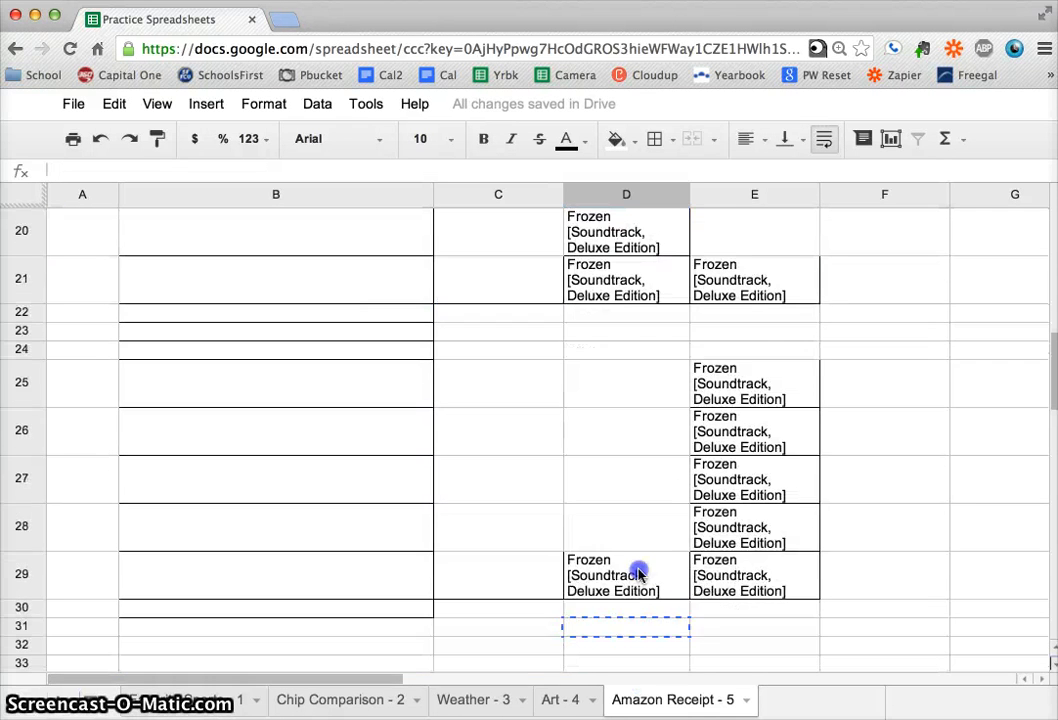
key(Delete)
click(602, 626)
scroll(602, 626, up, 6)
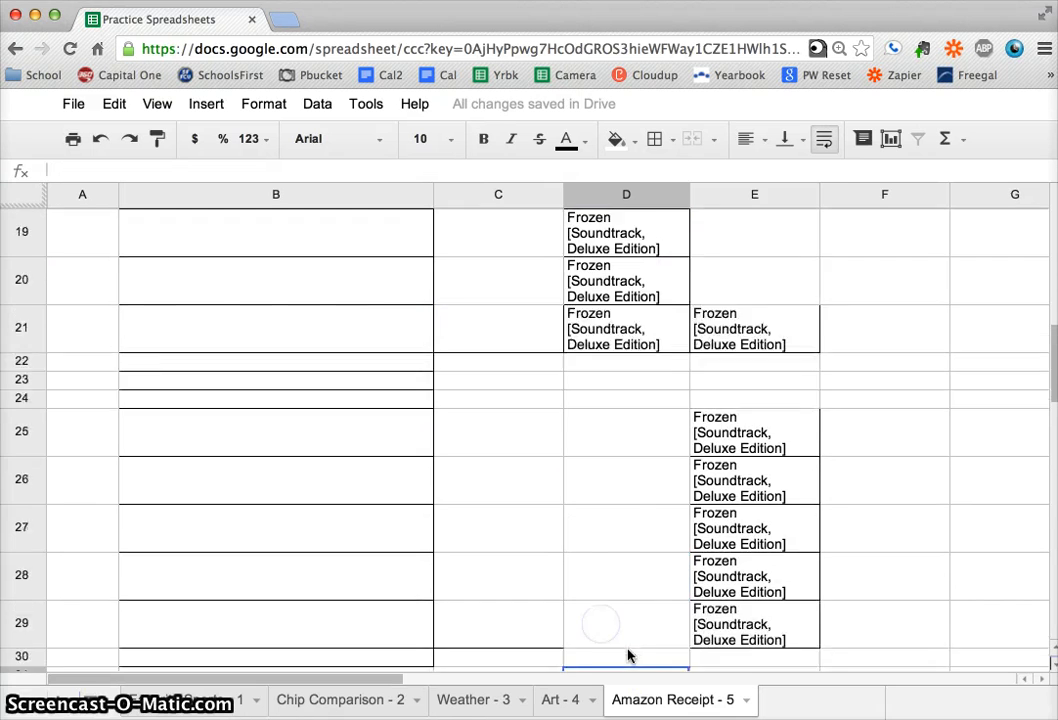
scroll(472, 550, down, 4)
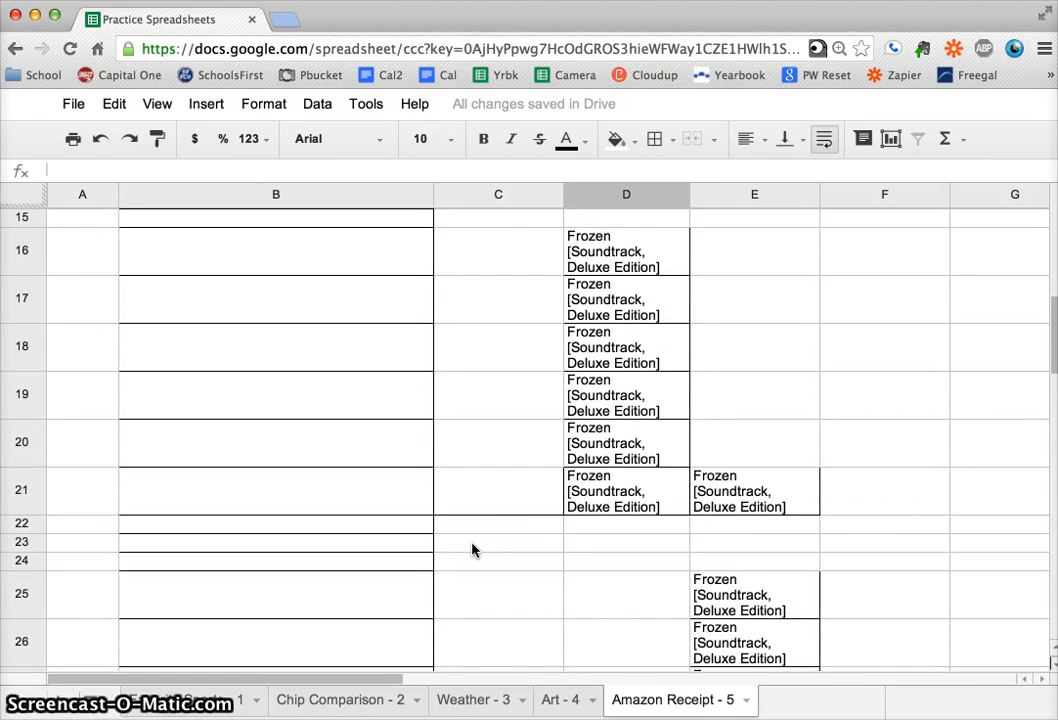
key(super+equal)
click(417, 481)
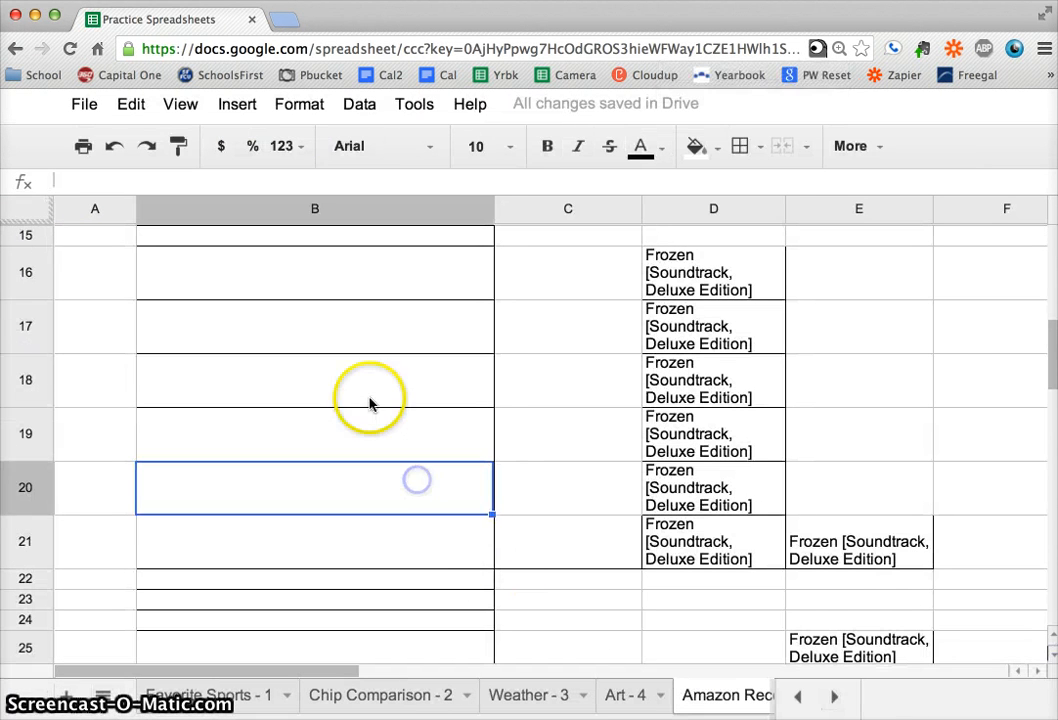
click(369, 403)
click(385, 456)
click(384, 482)
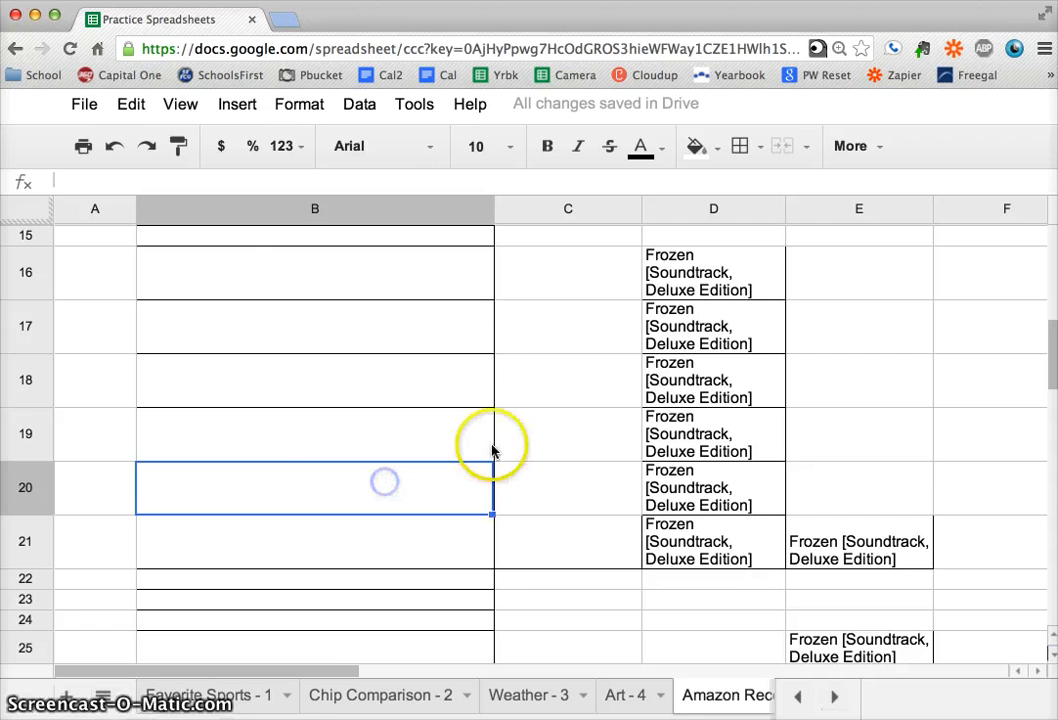
Enter a quantity of 1 for the Lightning Returns: Final Fantasy XIII item in cell A4
scroll(342, 402, up, 3)
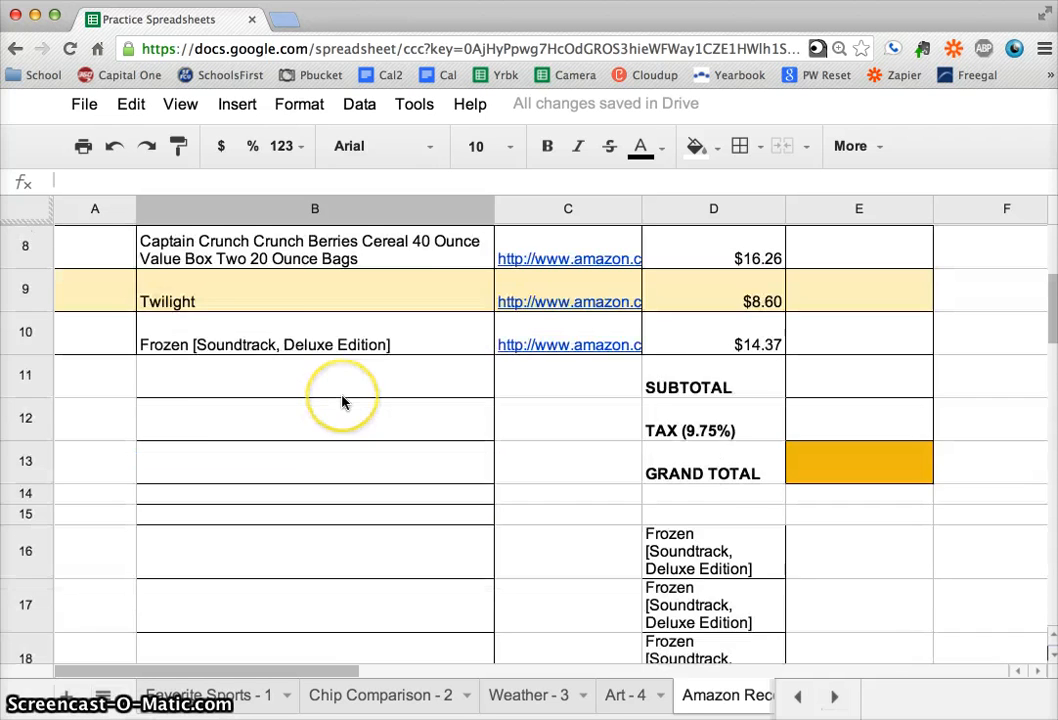
scroll(342, 402, up, 5)
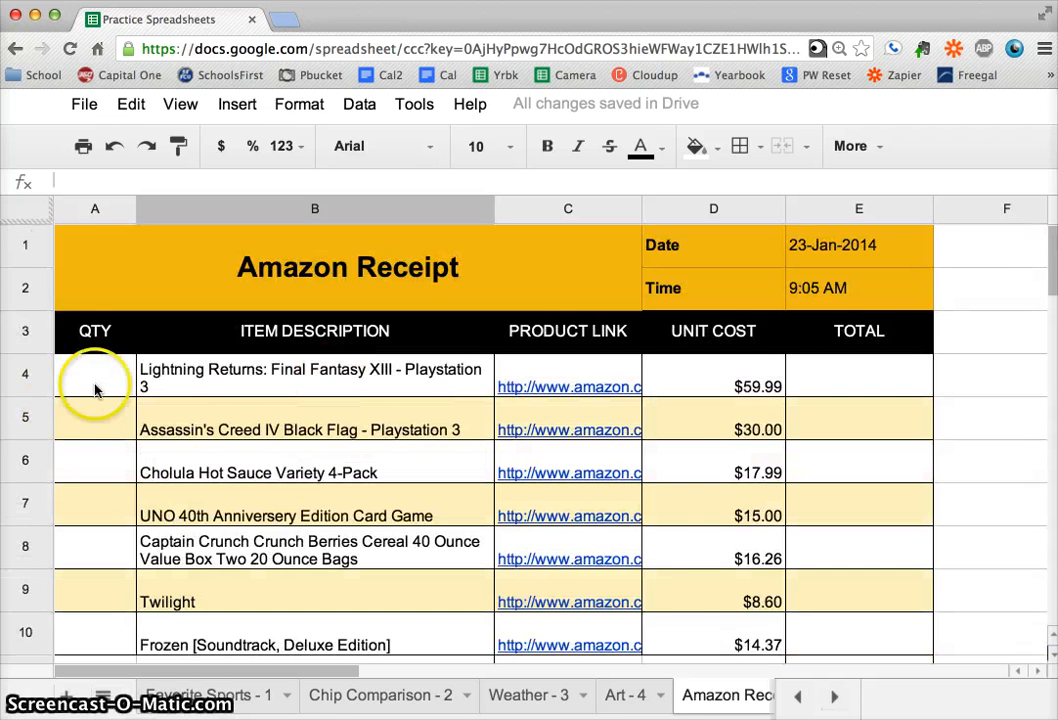
click(95, 390)
scroll(104, 338, down, 2)
scroll(104, 365, up, 2)
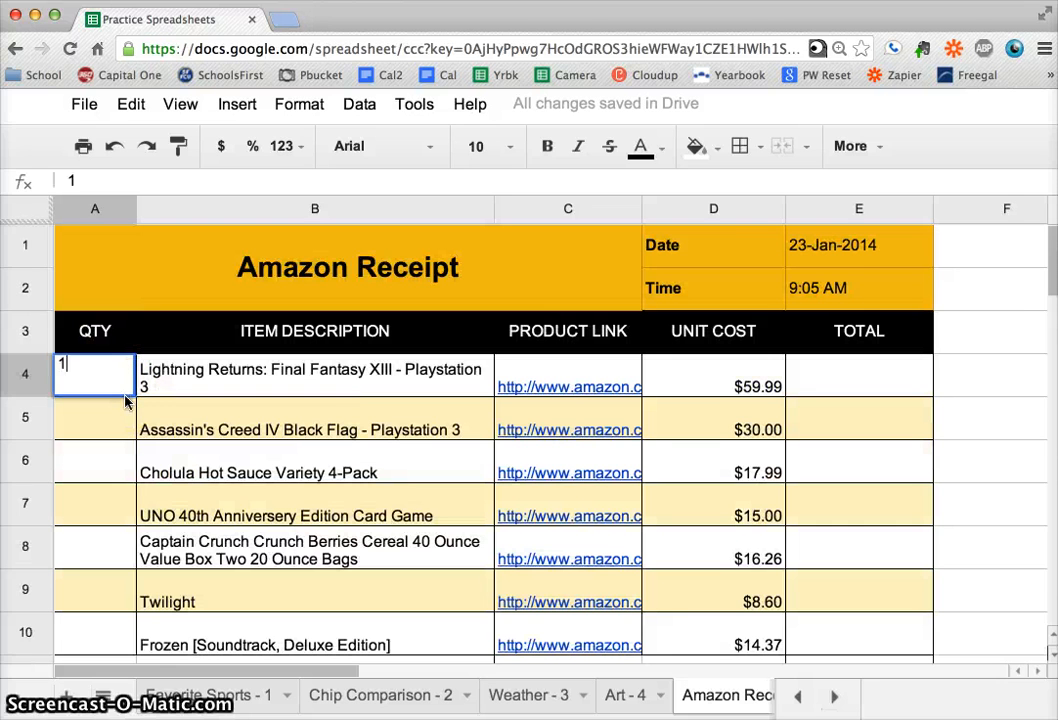
key(Return)
click(190, 383)
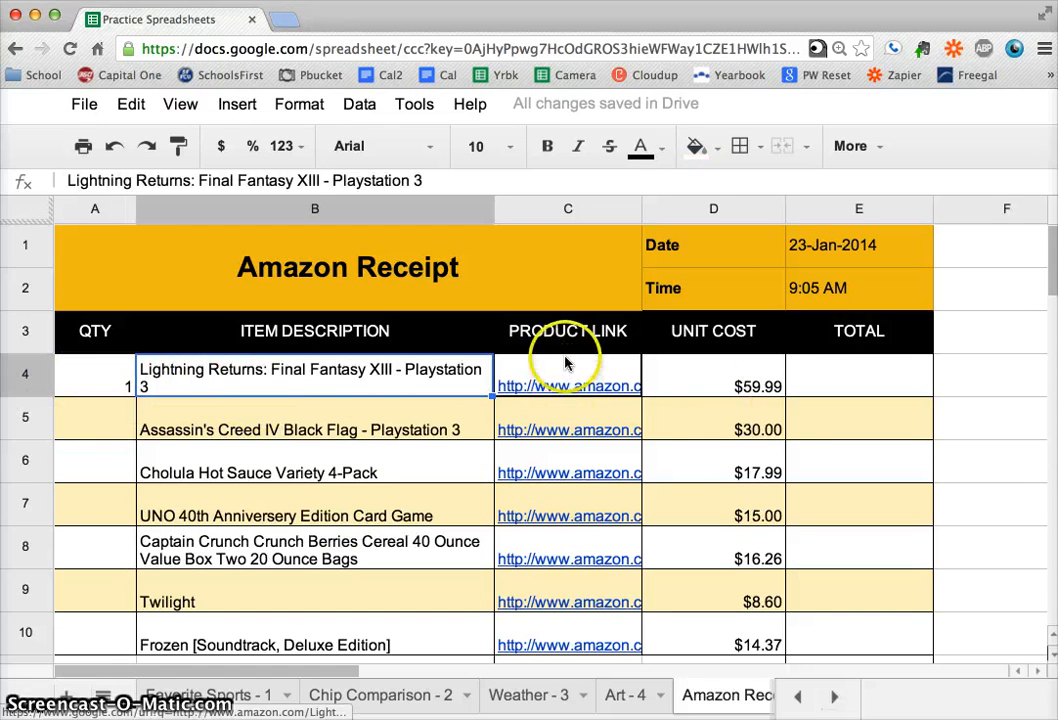
Fill the quantity of 1 from cell A4 down through A10 so every listed item has a quantity
click(104, 418)
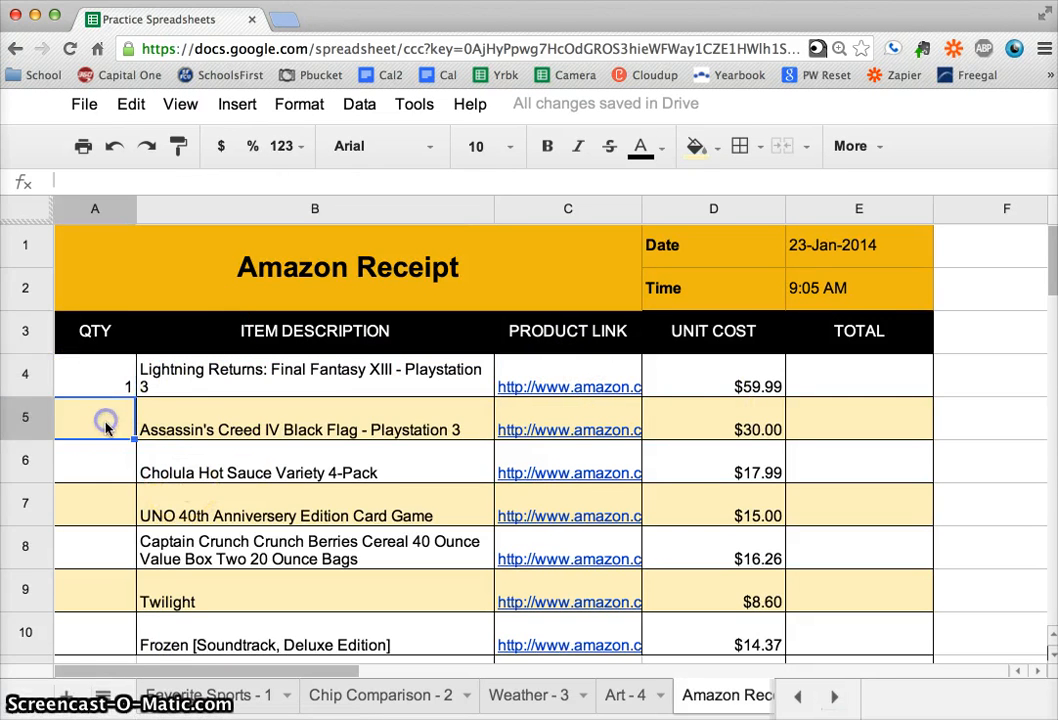
click(106, 466)
scroll(108, 440, down, 1)
click(128, 340)
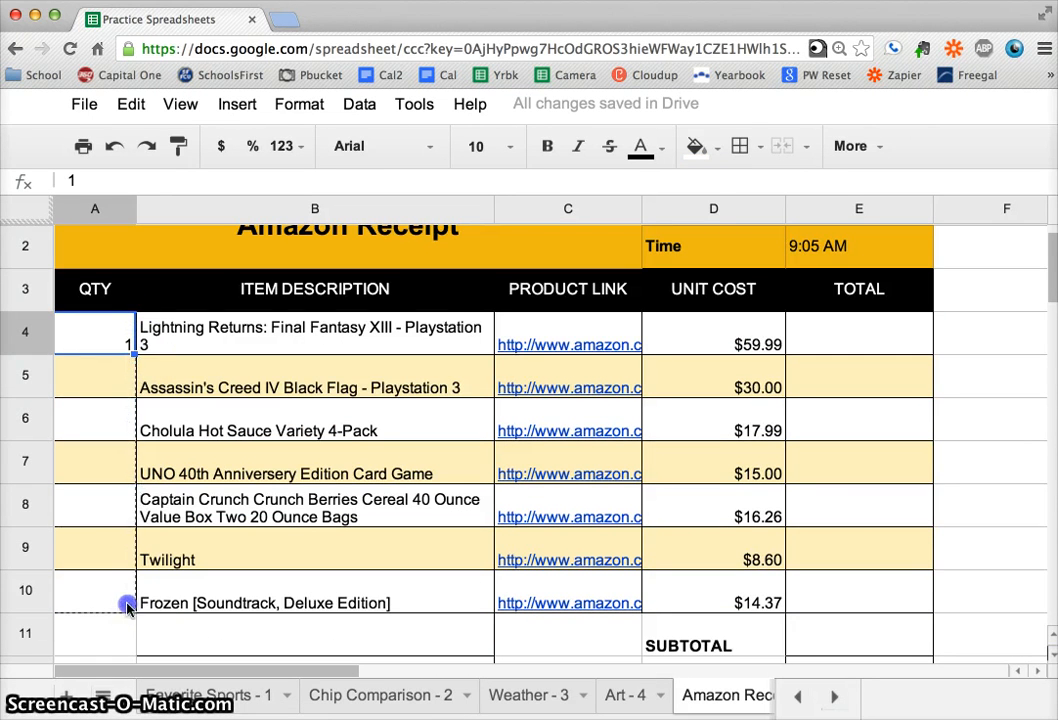
drag(125, 611, 125, 612)
click(256, 632)
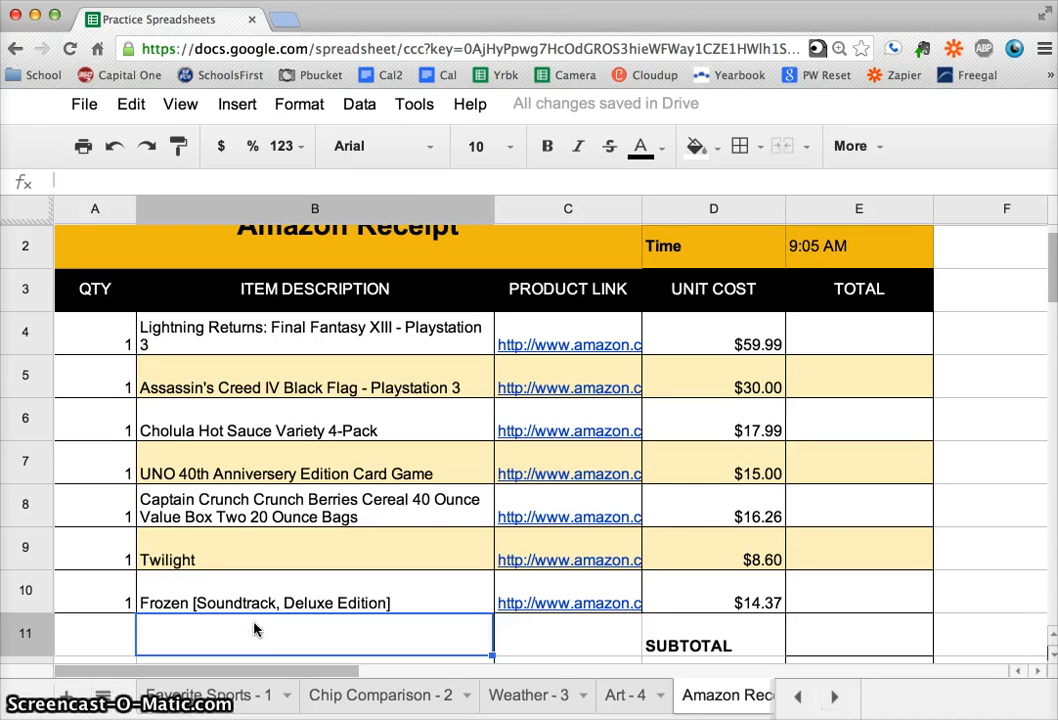
Fill the empty cell C16 down through C18
click(104, 390)
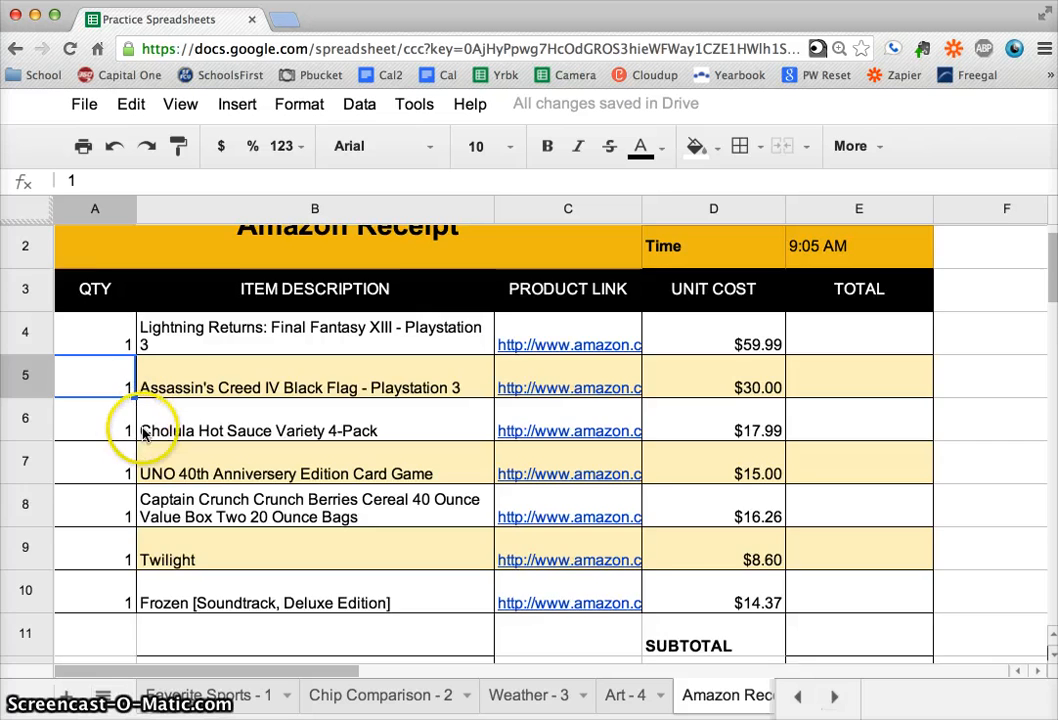
scroll(142, 432, down, 3)
scroll(603, 463, down, 5)
scroll(603, 463, up, 5)
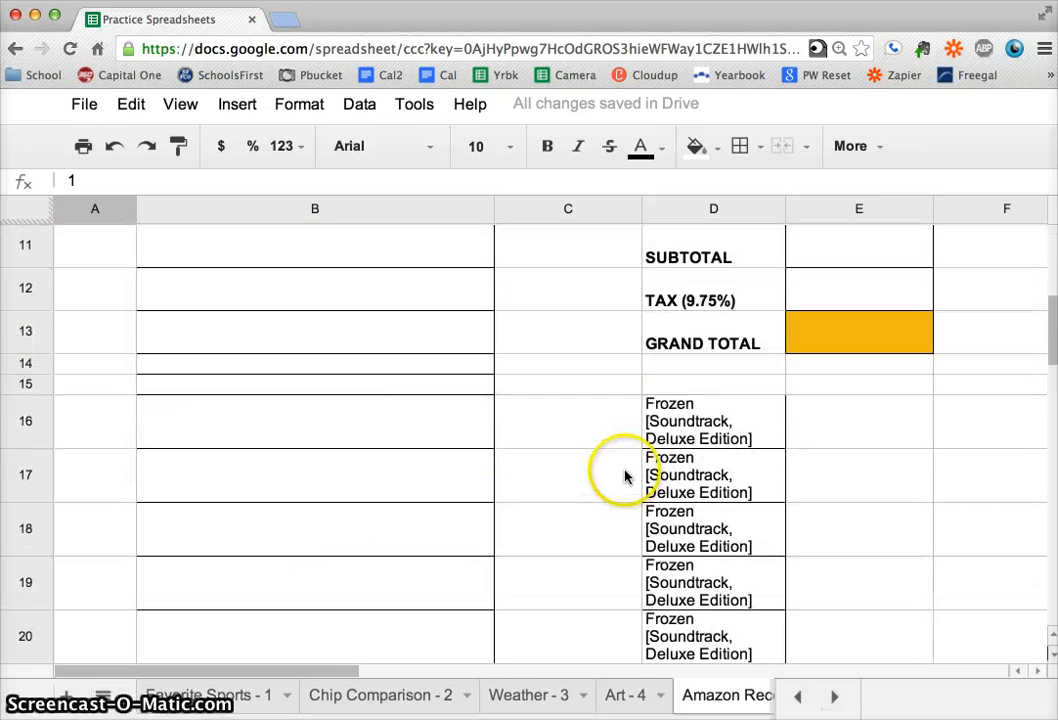
drag(615, 430, 745, 627)
click(626, 474)
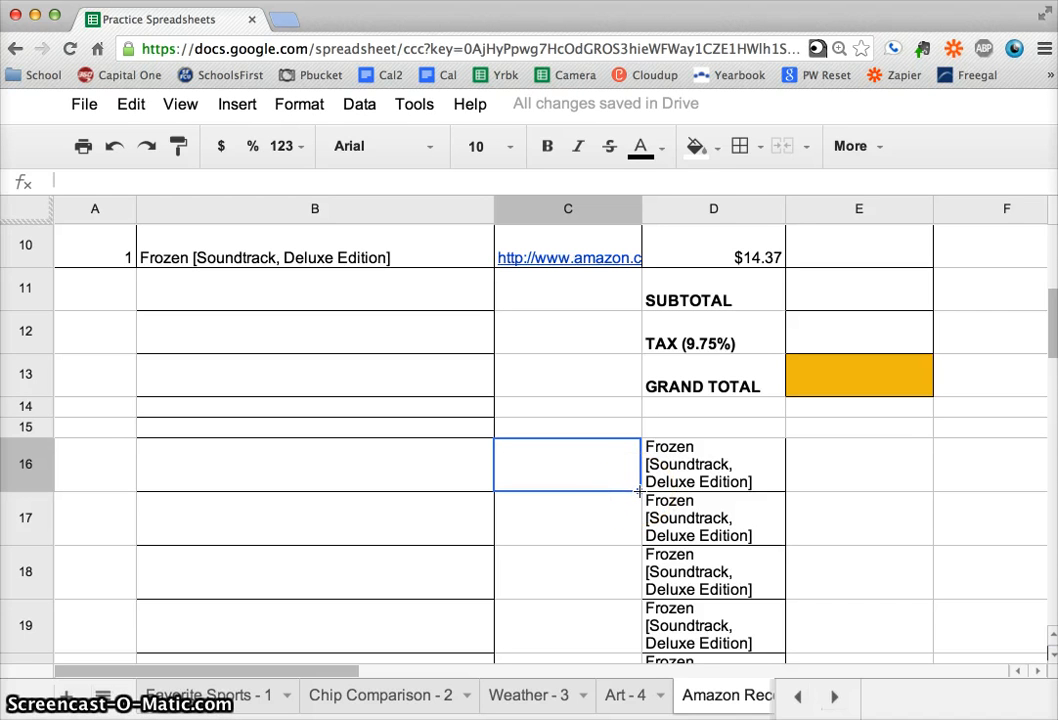
drag(643, 598, 626, 576)
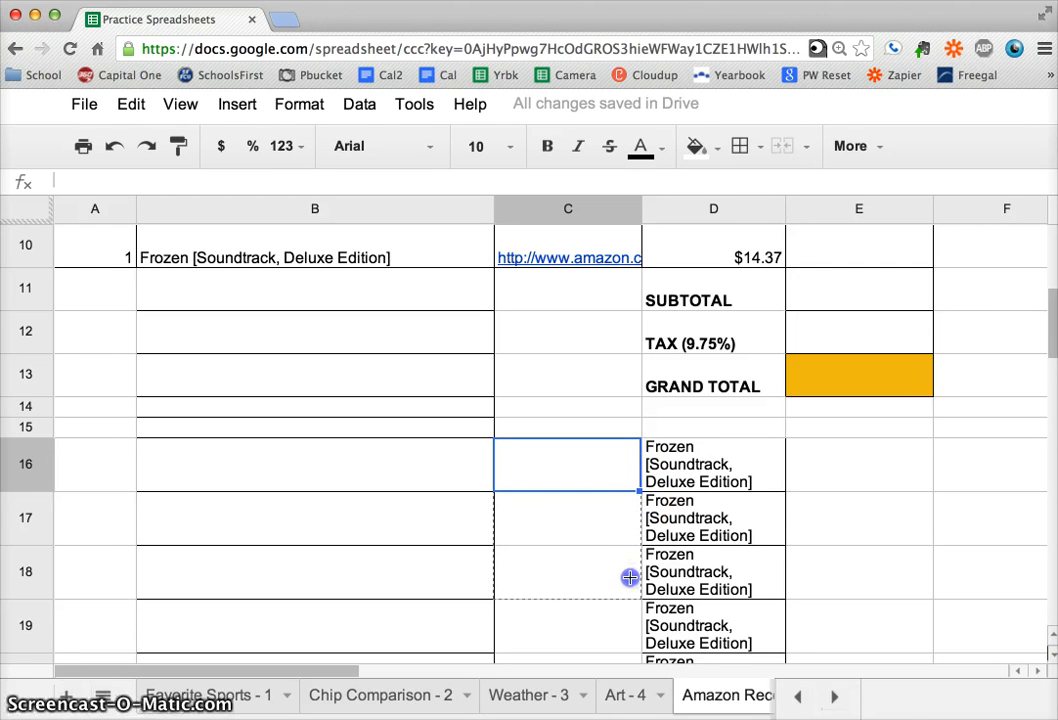
click(701, 574)
click(738, 468)
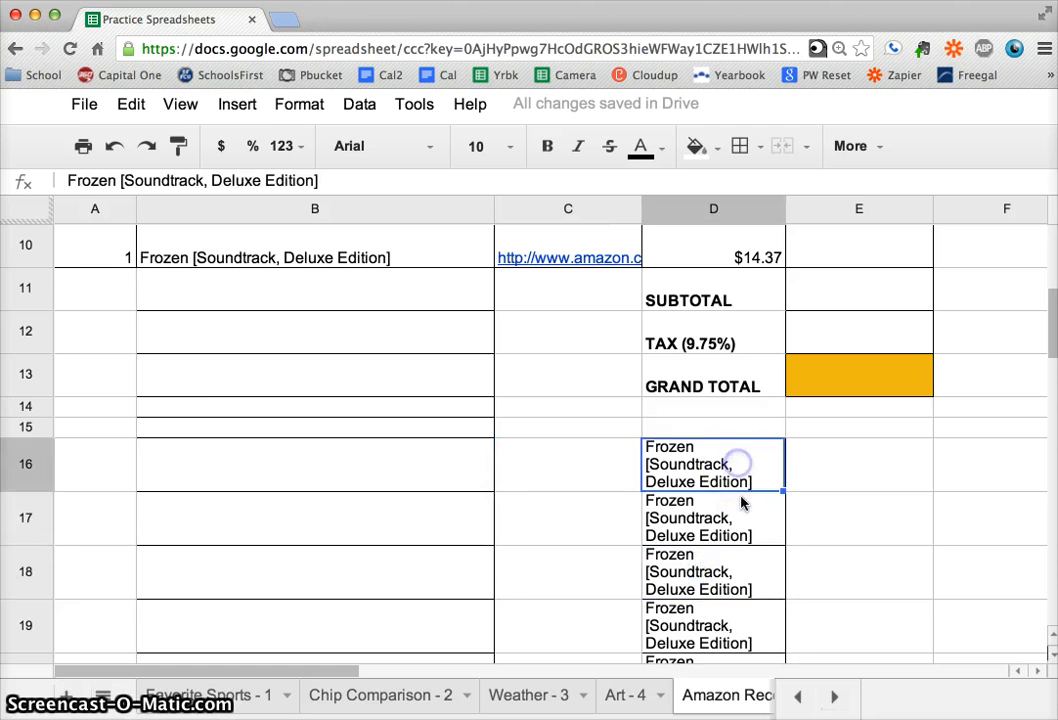
scroll(194, 444, up, 5)
scroll(150, 452, up, 3)
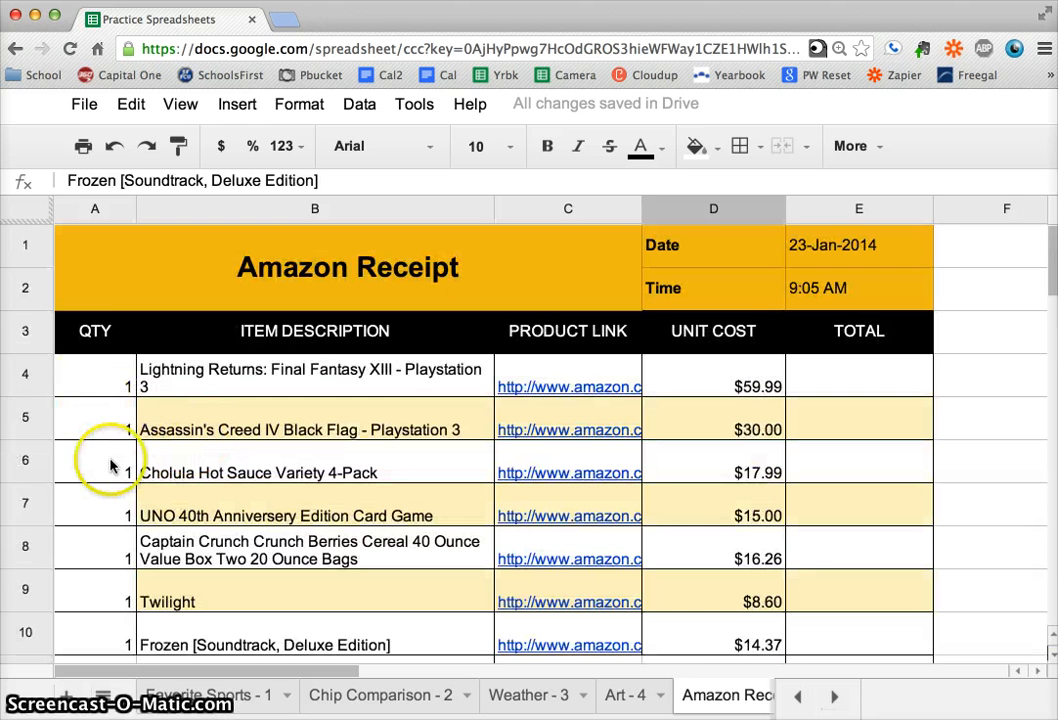
Set the background of quantity cell A5 to the light yellow used in the rest of its row
click(118, 378)
click(117, 465)
scroll(118, 470, down, 1)
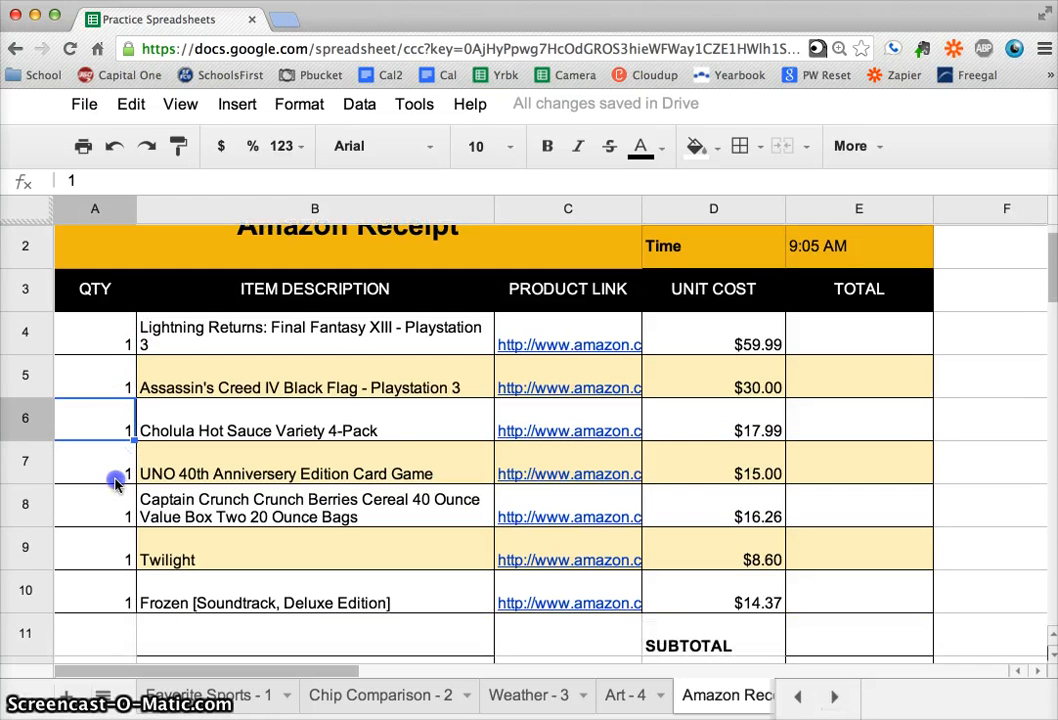
click(118, 375)
click(696, 146)
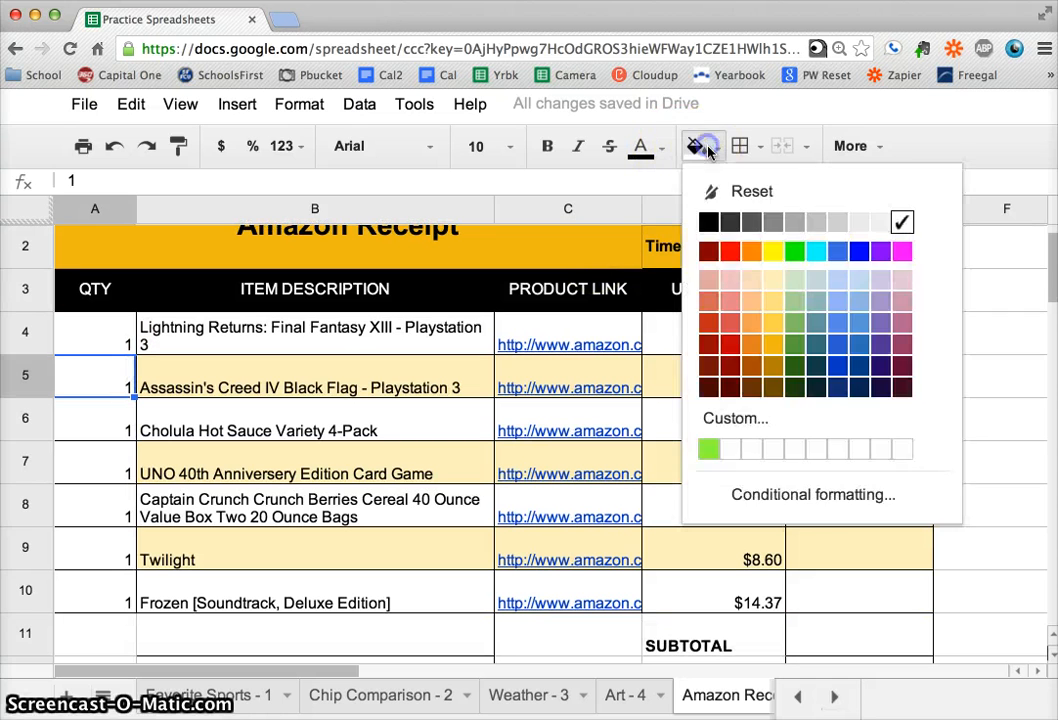
click(769, 280)
Set the backgrounds of quantity cells A7 and A9 to the same light yellow
click(118, 460)
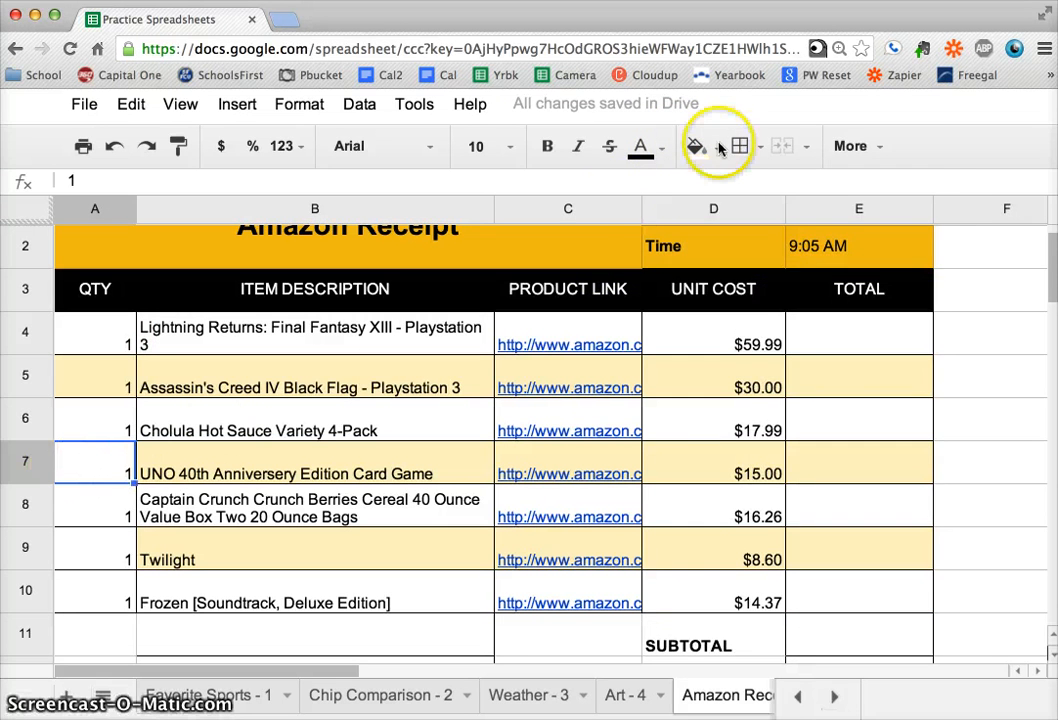
click(700, 146)
click(775, 282)
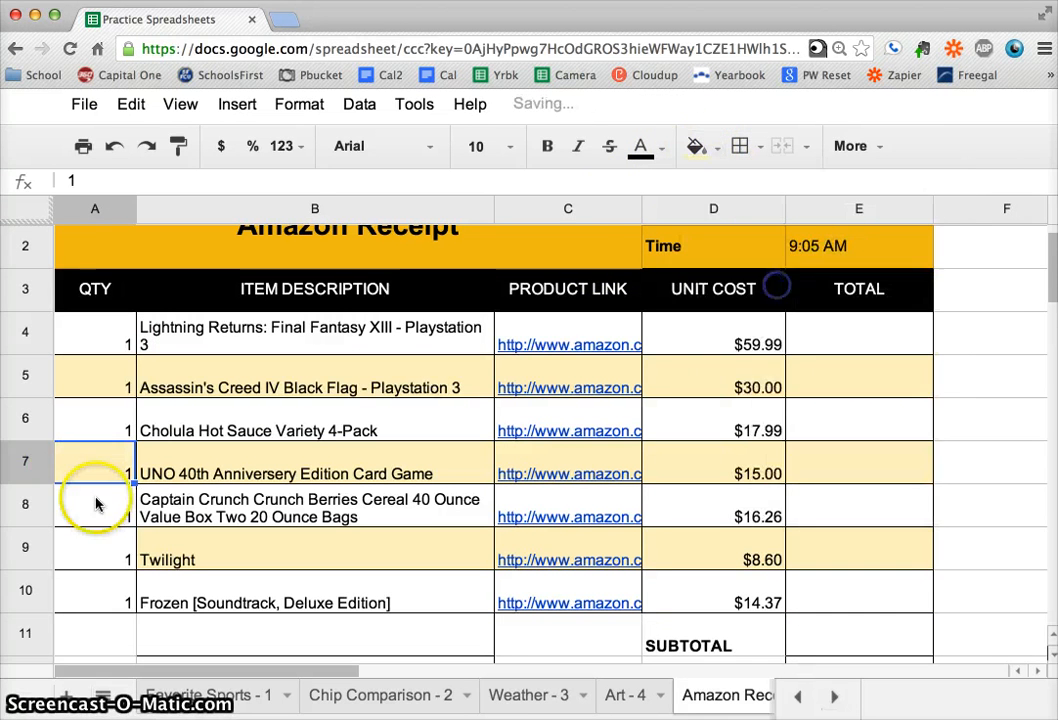
click(73, 550)
click(696, 148)
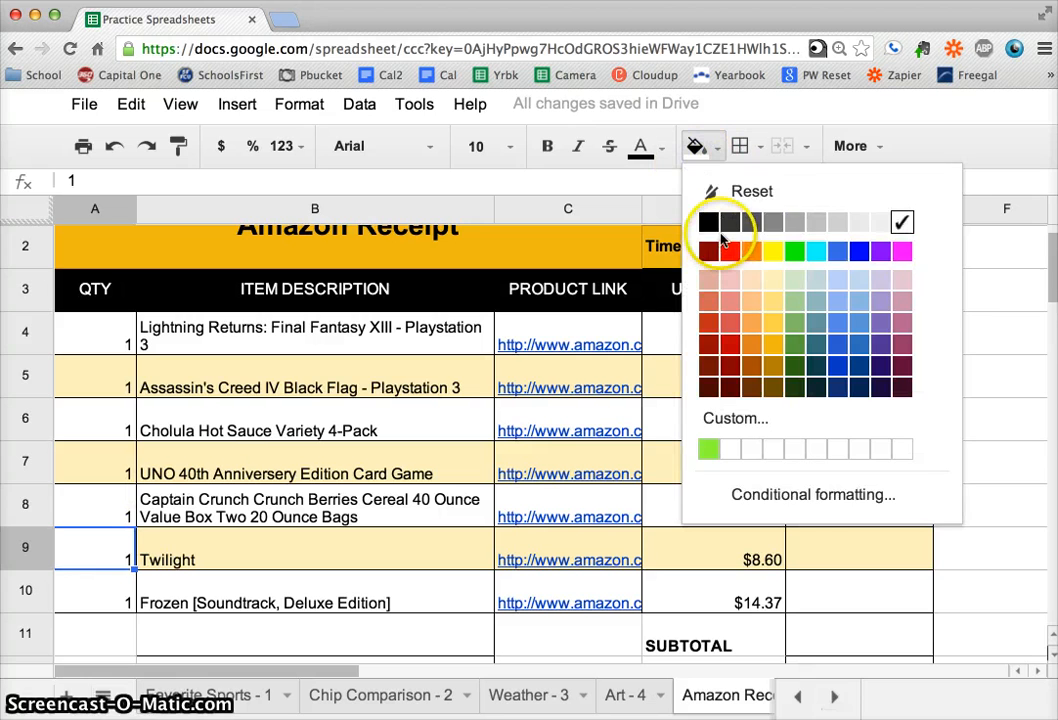
click(777, 274)
click(418, 497)
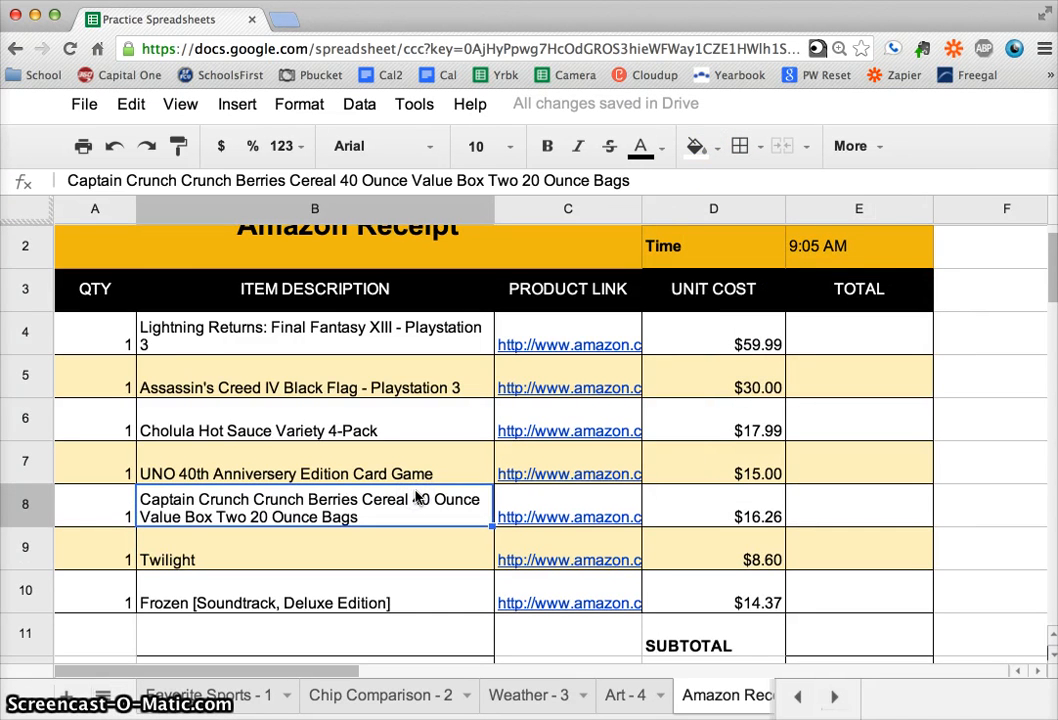
scroll(632, 450, up, 1)
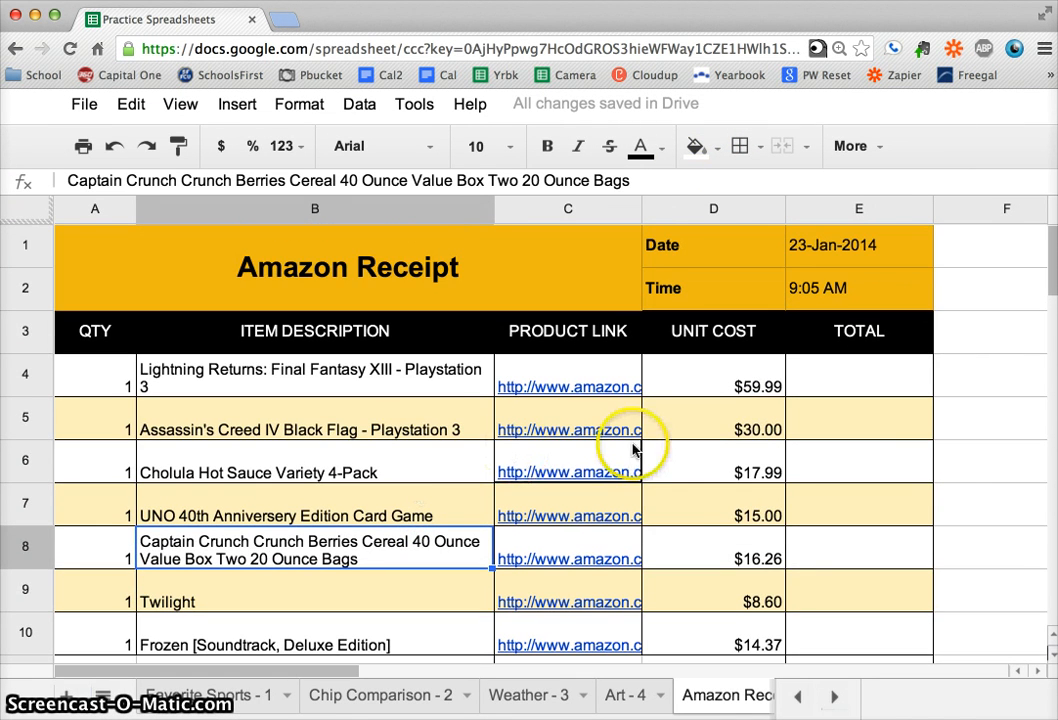
scroll(447, 429, down, 5)
scroll(447, 430, right, 10)
scroll(447, 430, left, 7)
scroll(447, 430, up, 4)
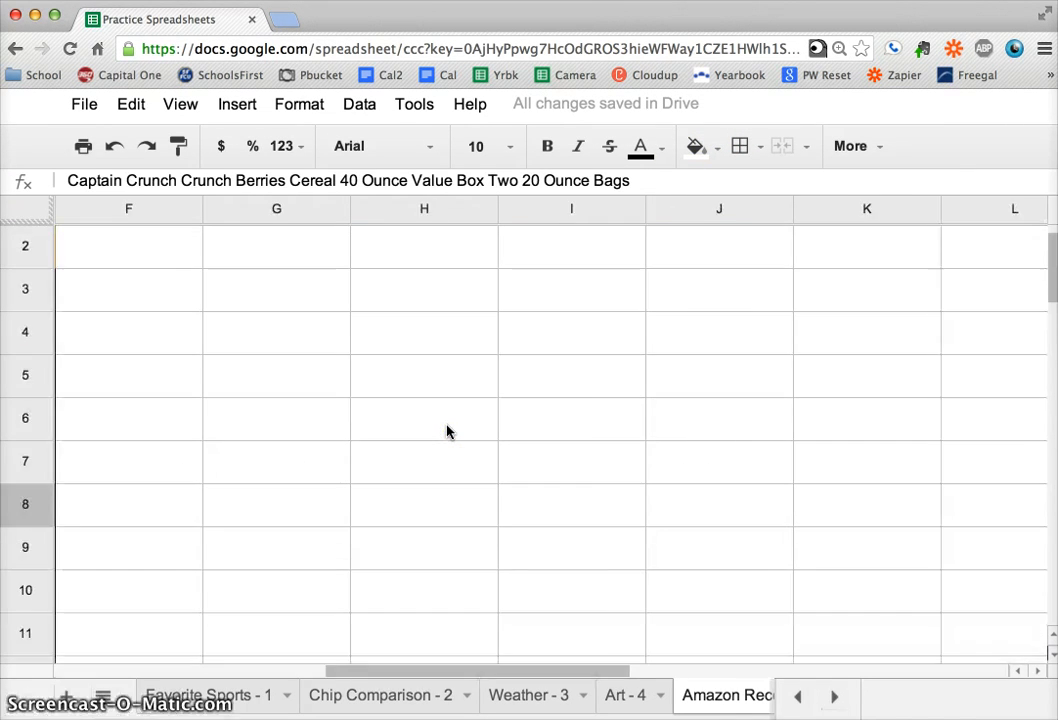
scroll(447, 430, left, 3)
scroll(447, 430, up, 1)
click(643, 327)
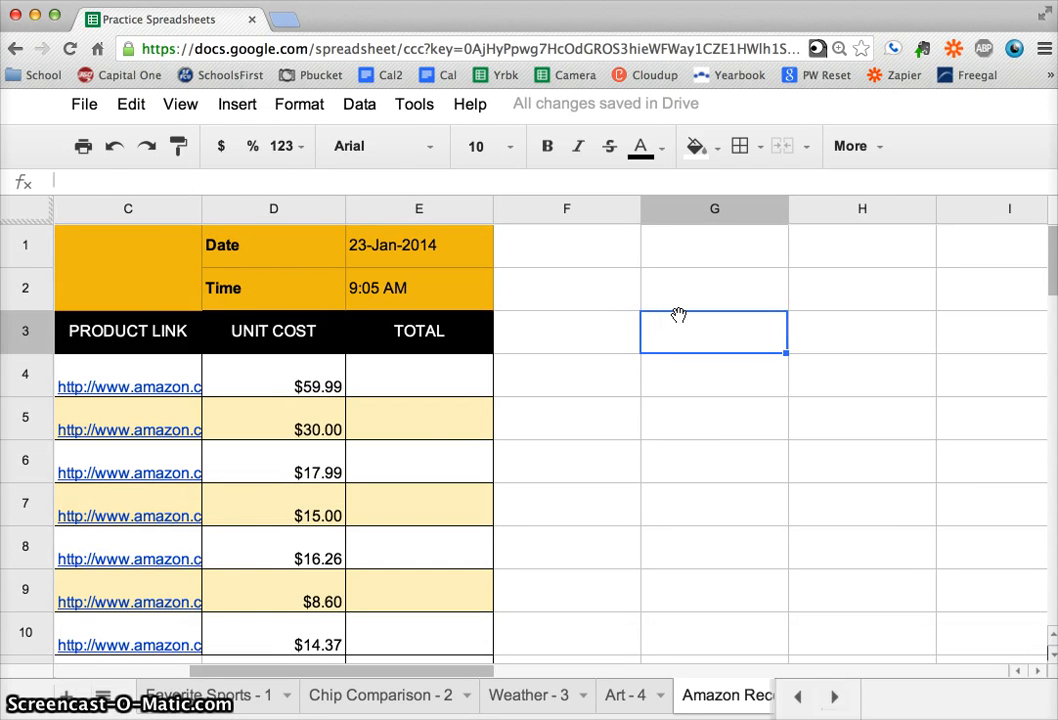
Fill the Frozen soundtrack description from B10 down through B14
scroll(678, 315, left, 2)
scroll(678, 315, down, 8)
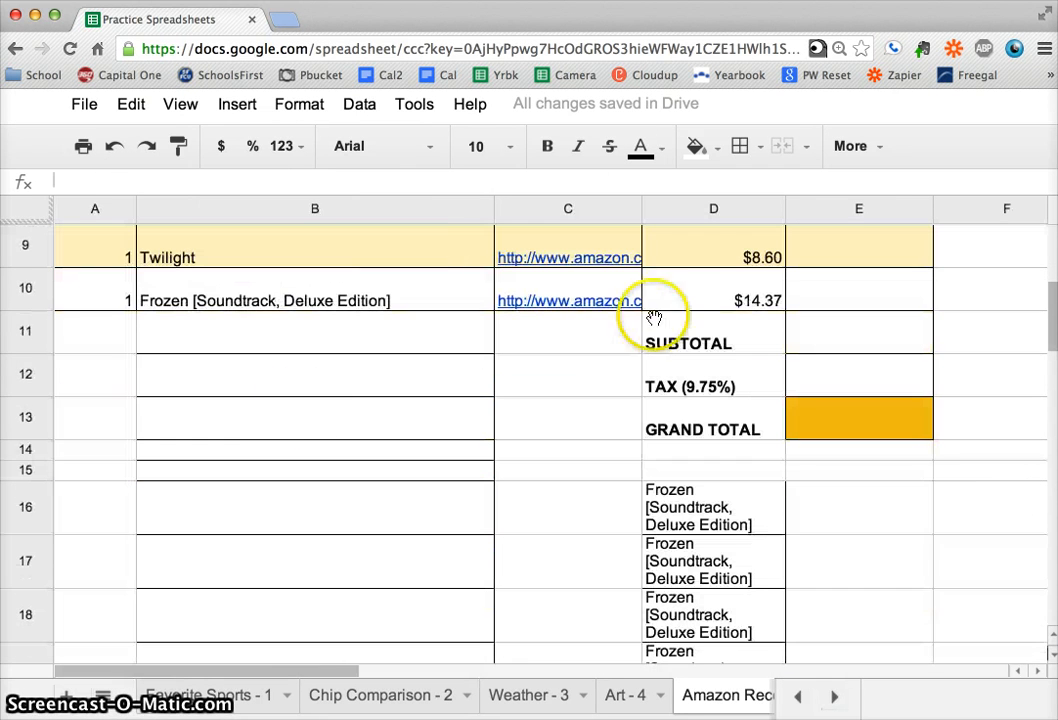
click(278, 324)
click(290, 306)
drag(491, 310, 489, 456)
scroll(480, 450, up, 5)
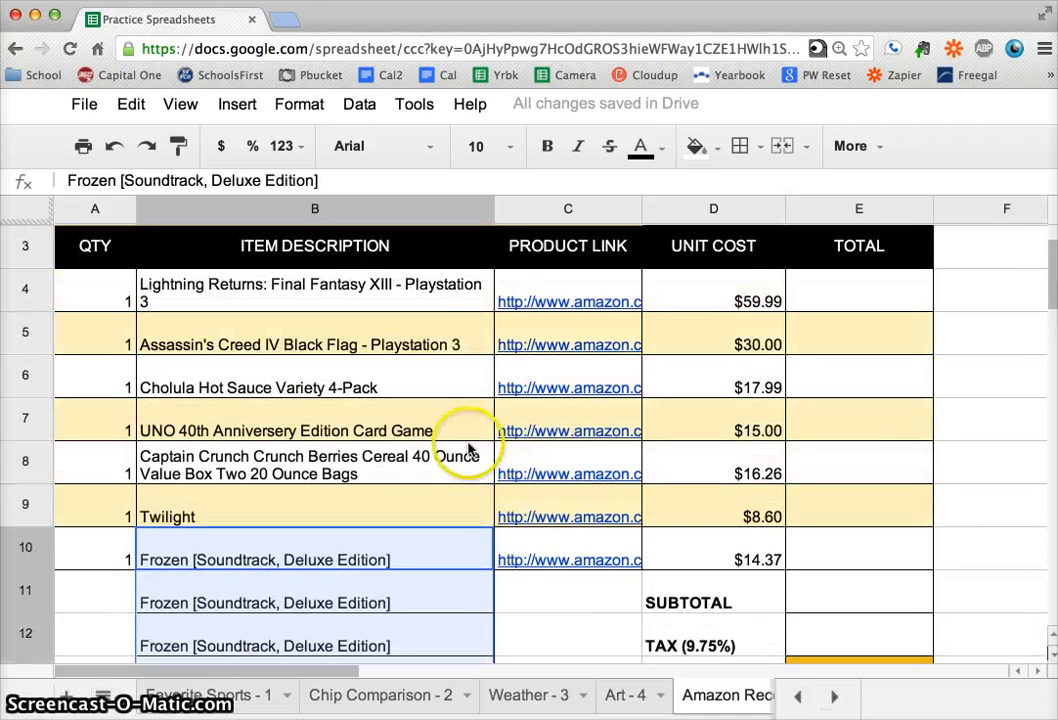
Fill the Frozen soundtrack product link from C10 down through C19
click(83, 534)
click(551, 565)
scroll(551, 565, down, 3)
drag(645, 264, 643, 262)
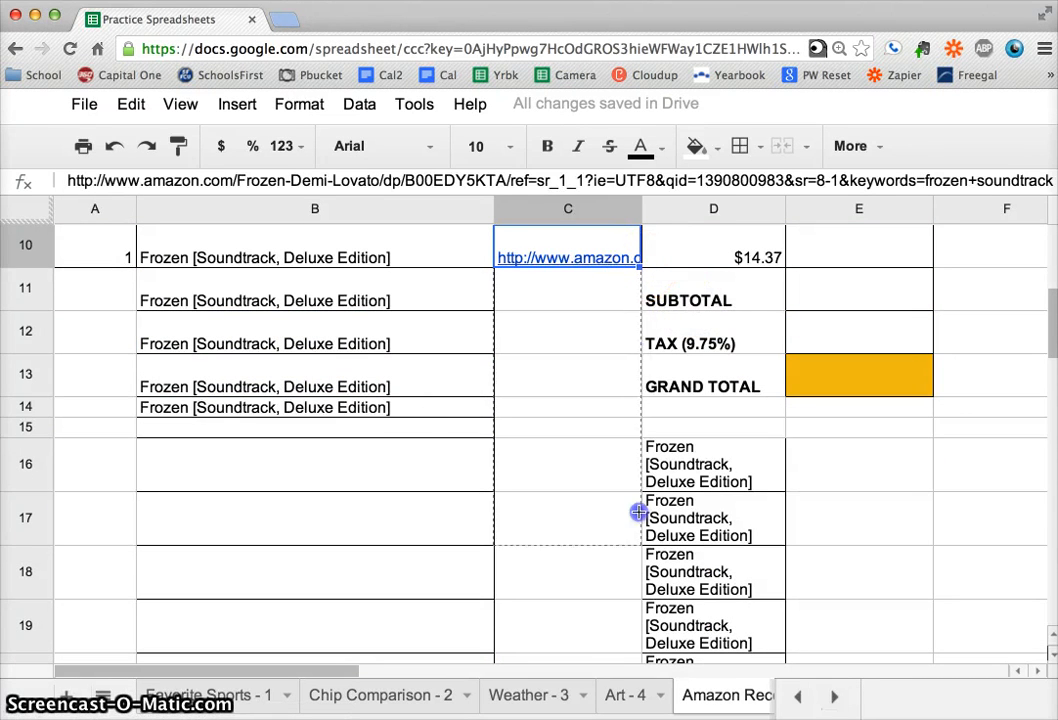
drag(611, 652, 621, 637)
click(746, 524)
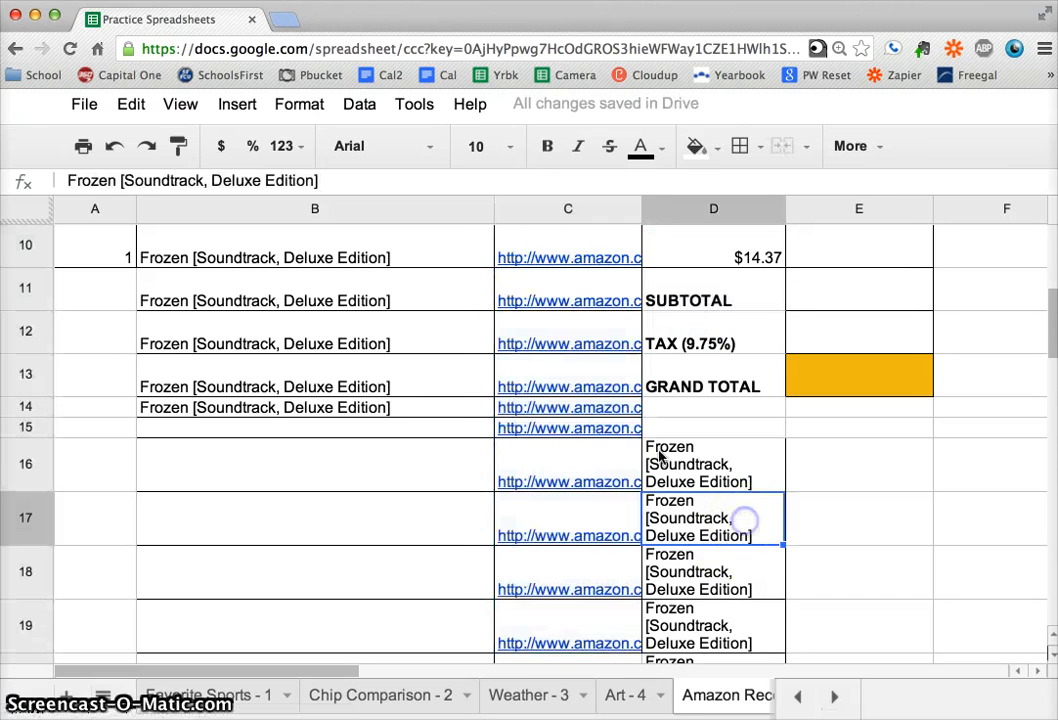
Clear the duplicated descriptions and product links from B11 through C18
scroll(708, 553, up, 3)
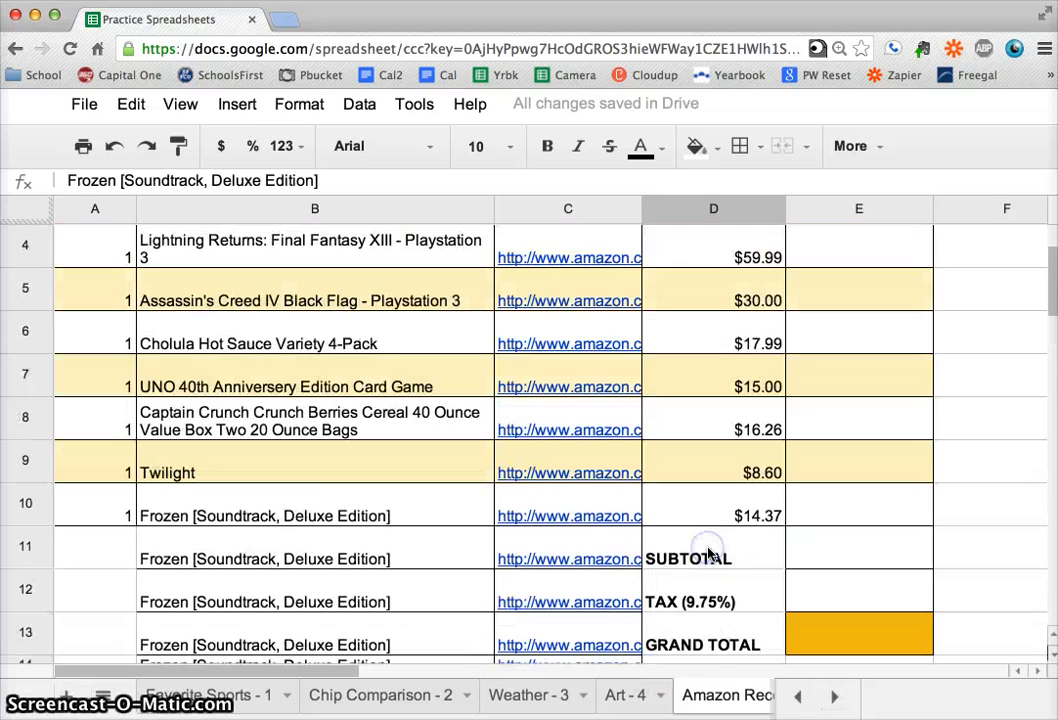
scroll(708, 553, up, 1)
scroll(708, 553, down, 5)
scroll(708, 553, up, 2)
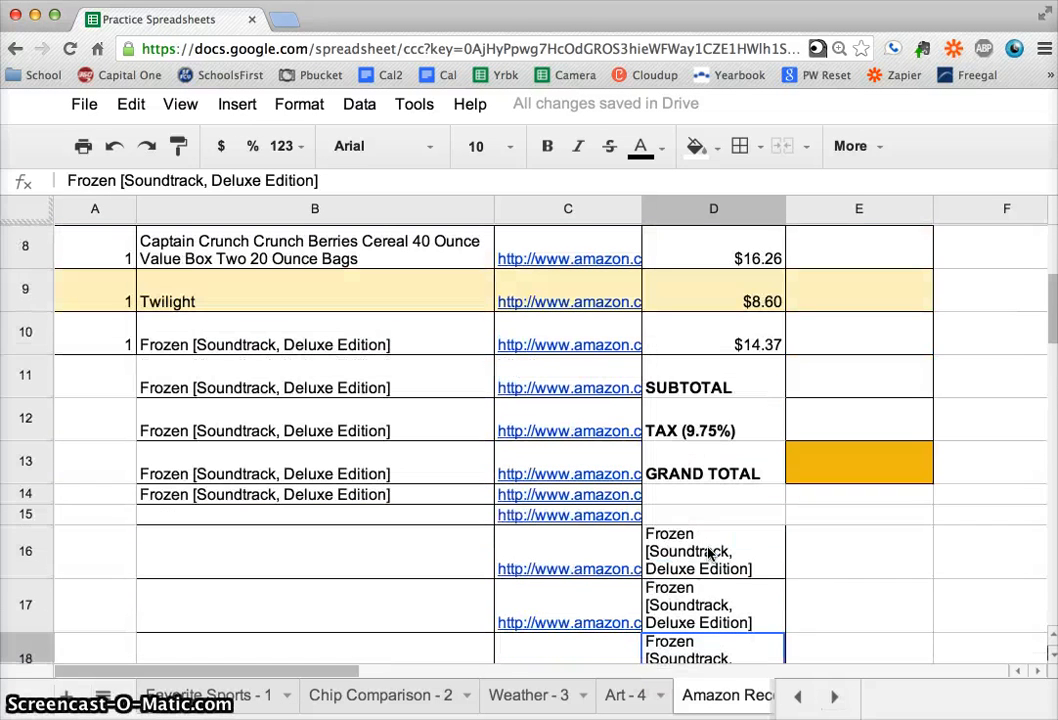
drag(197, 373, 515, 664)
key(Delete)
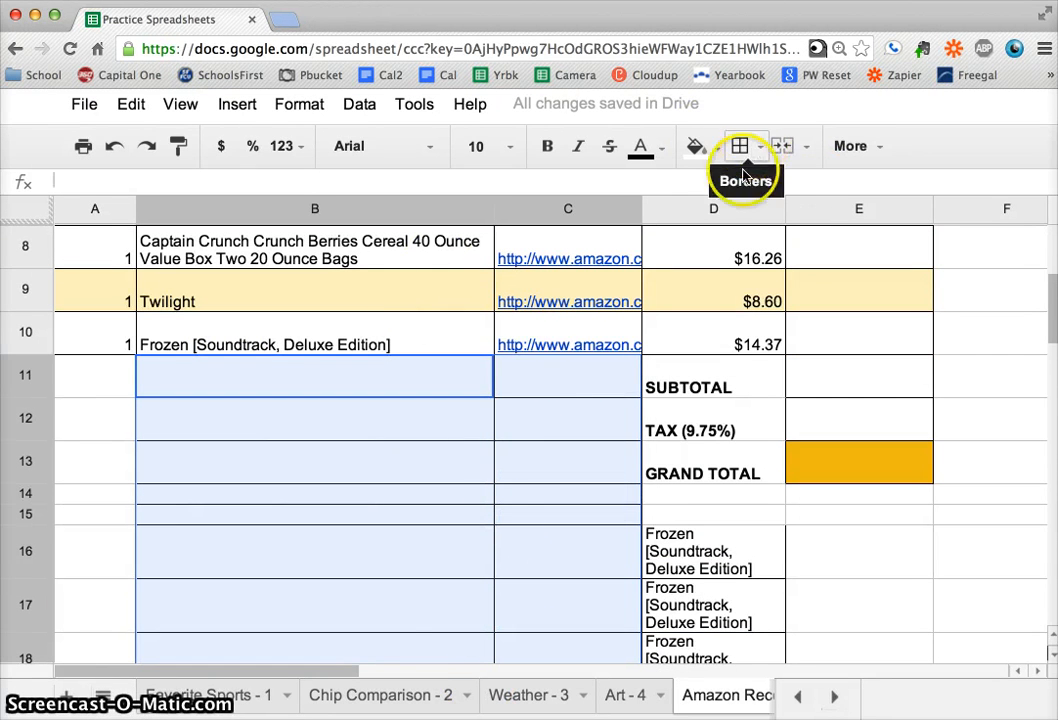
Remove all borders from the empty range B12 through C20
click(479, 555)
drag(425, 420, 503, 534)
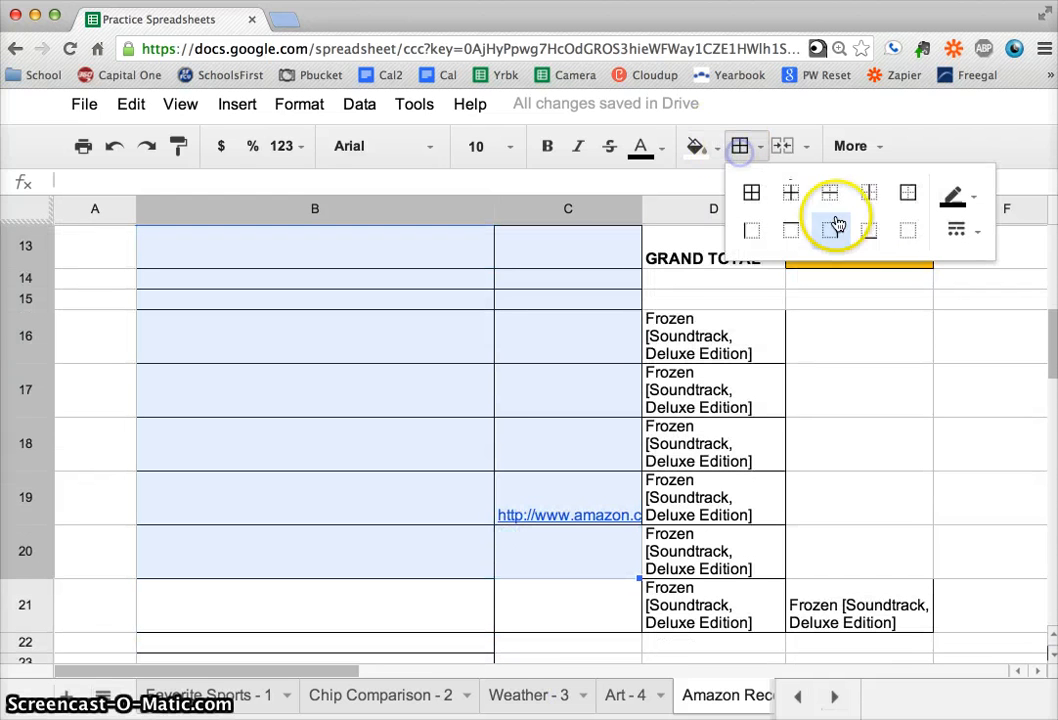
click(895, 228)
Clear the leftover product link and Frozen soundtrack entries from columns C to E below the grand total
click(567, 489)
drag(567, 278, 869, 623)
key(Delete)
drag(740, 464, 902, 677)
key(Delete)
click(734, 501)
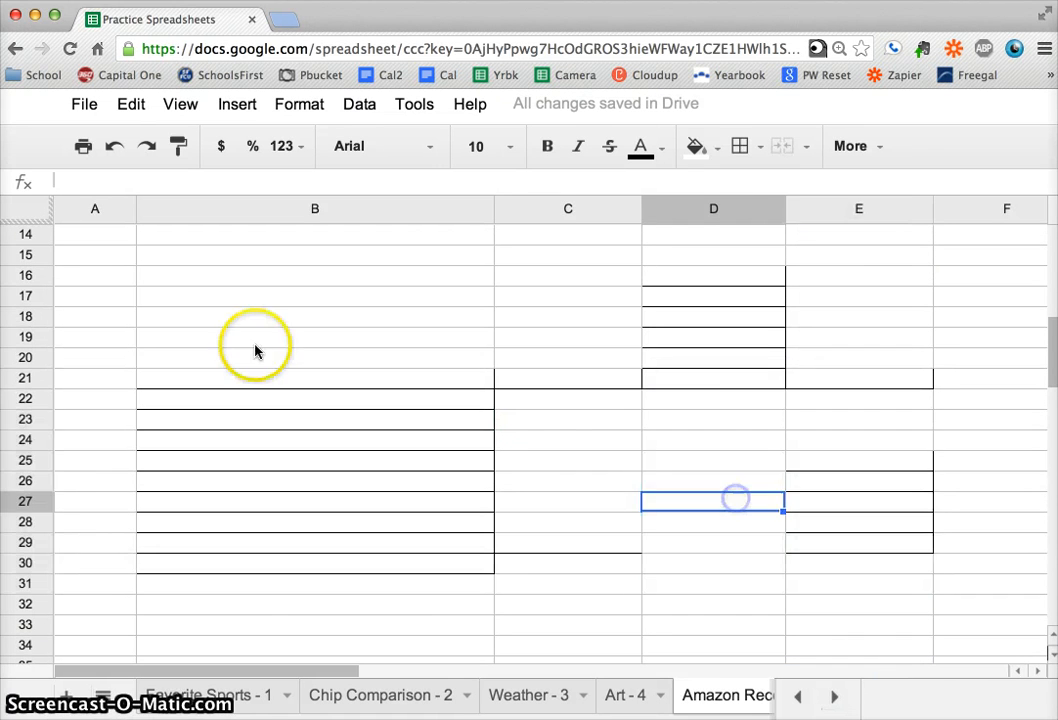
Remove all borders from the empty range B19 through F30
drag(255, 350, 945, 574)
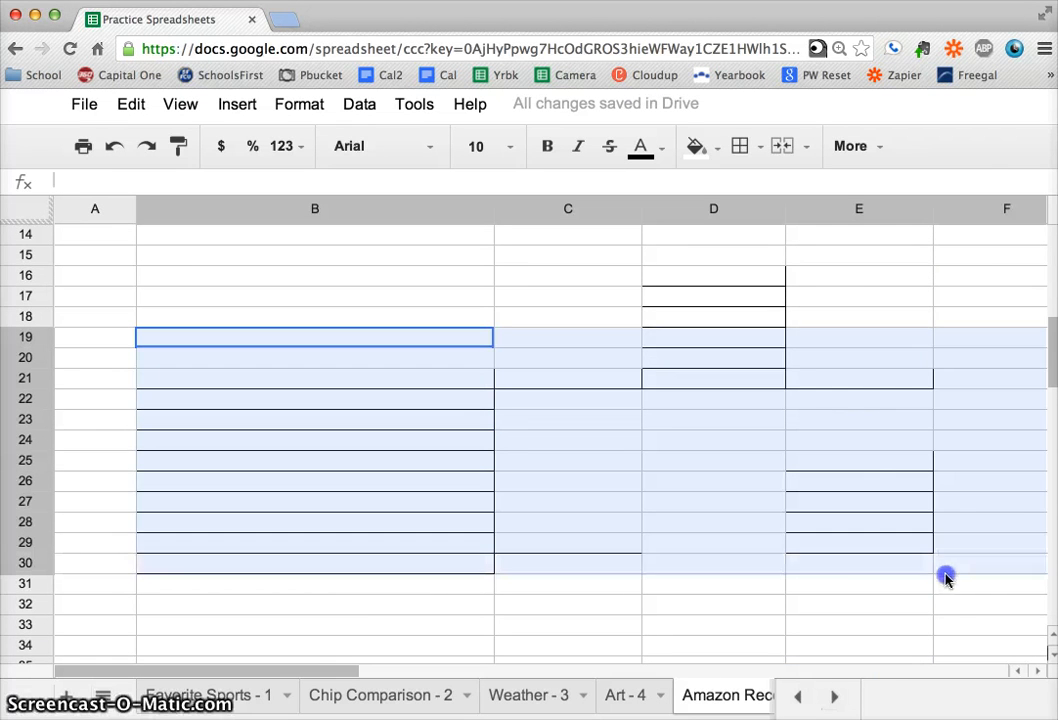
click(740, 145)
click(899, 232)
click(808, 468)
scroll(808, 468, up, 3)
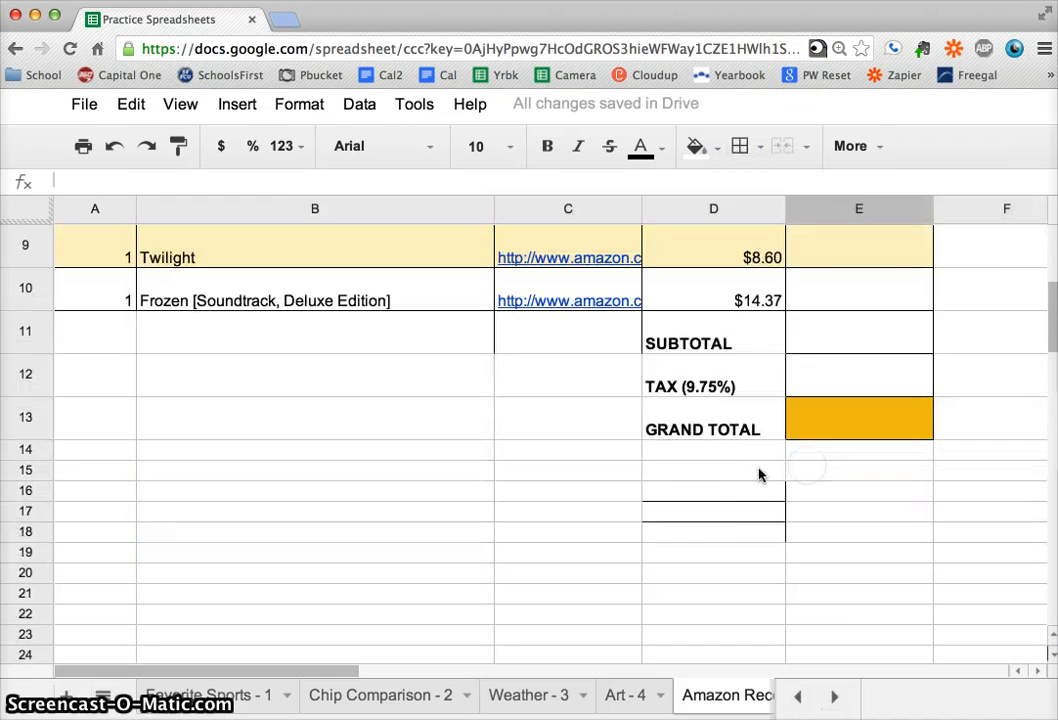
Remove the remaining borders from cells D15 through D18 below the grand total
drag(725, 450, 725, 551)
click(725, 549)
drag(728, 470, 763, 541)
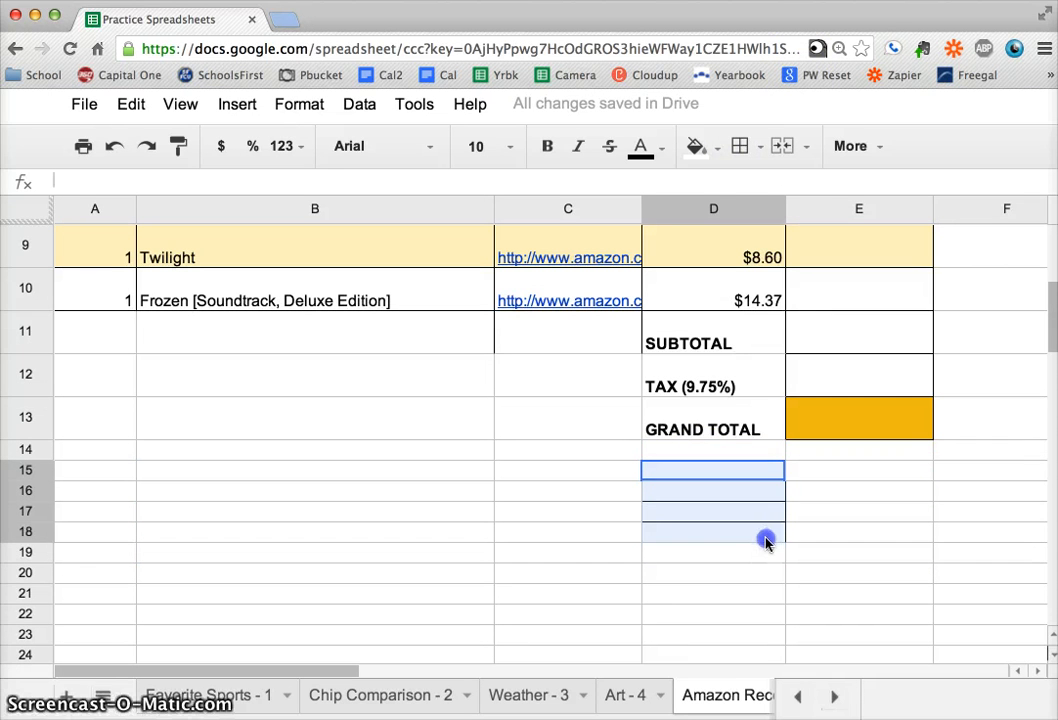
click(742, 146)
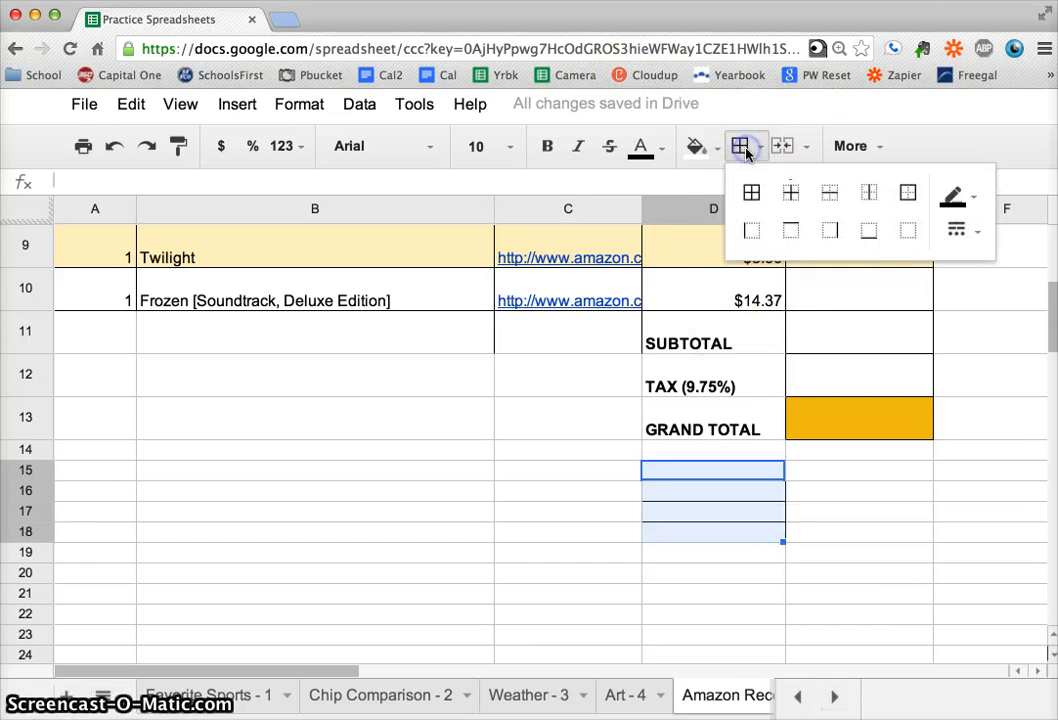
click(916, 246)
scroll(579, 470, up, 5)
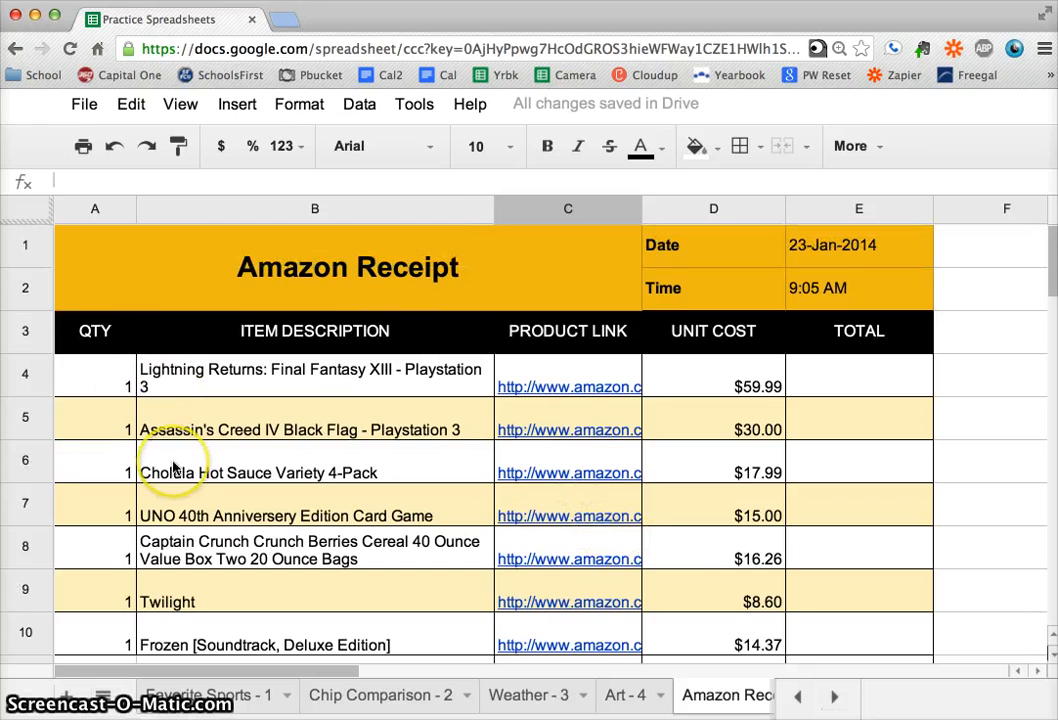
scroll(173, 468, down, 3)
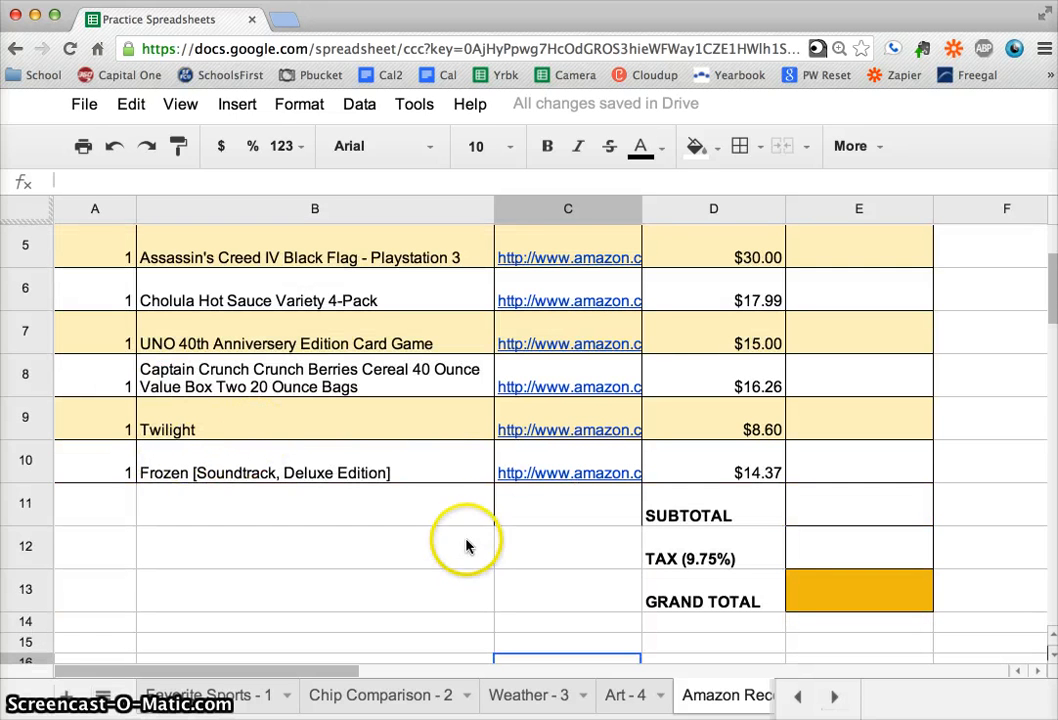
click(527, 517)
click(456, 505)
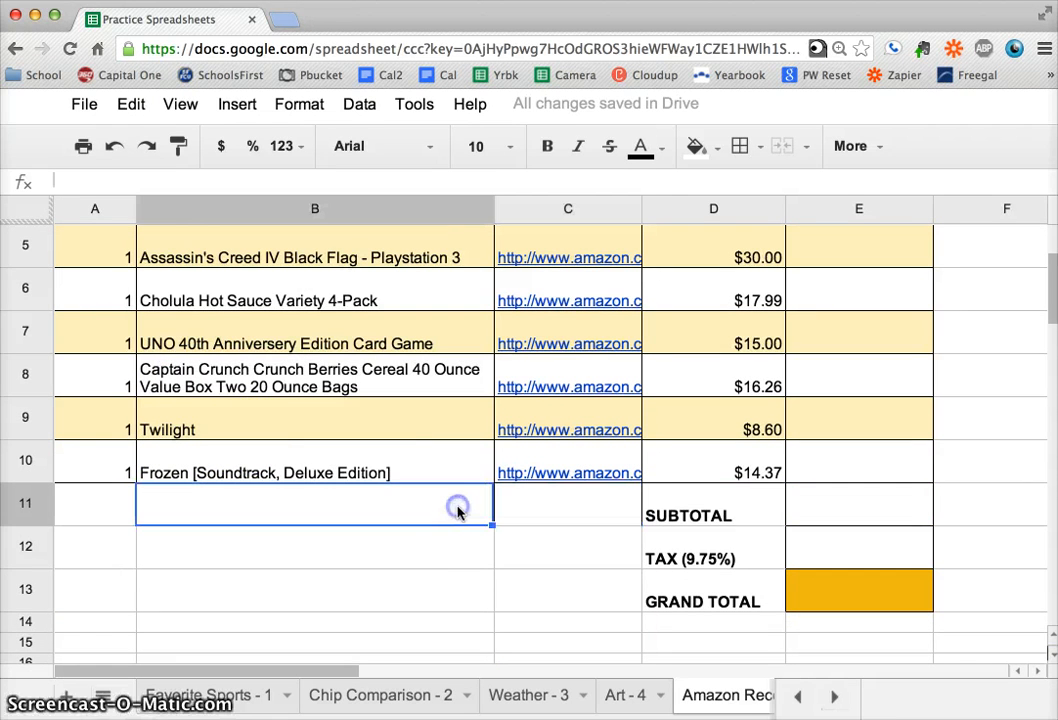